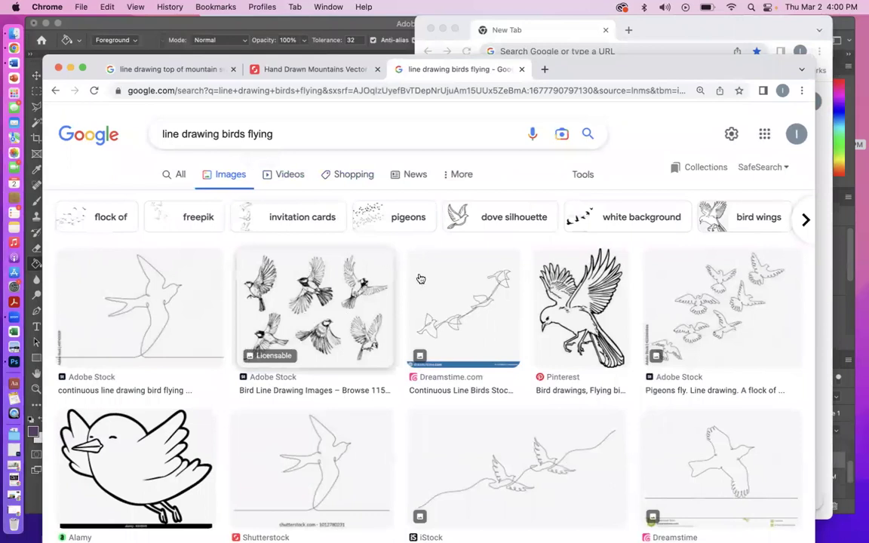
- Find the "Pigeons fly. Line drawing" flock image in the results and open its Adobe Stock page
{"action": "scroll", "coordinate": [484, 361], "scroll_direction": "down", "scroll_amount": 2}
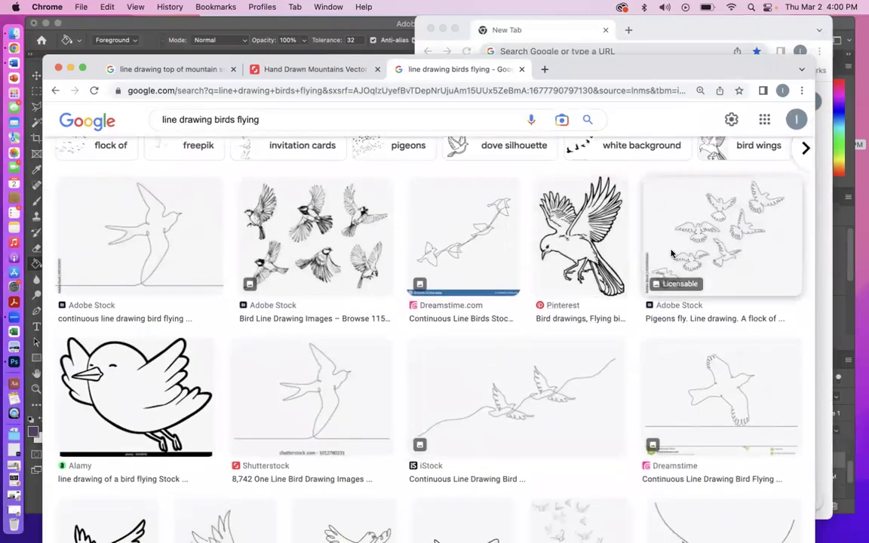
{"action": "left_click", "coordinate": [709, 242]}
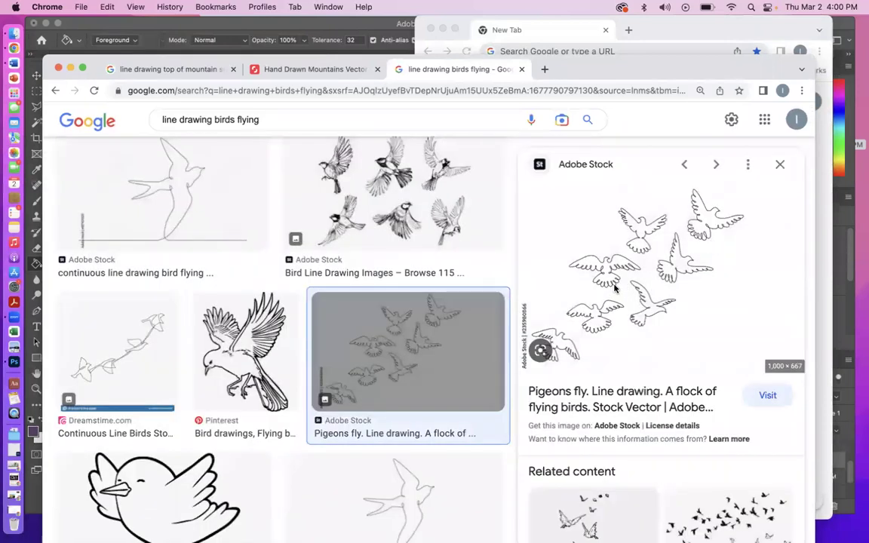
{"action": "left_click", "coordinate": [615, 288]}
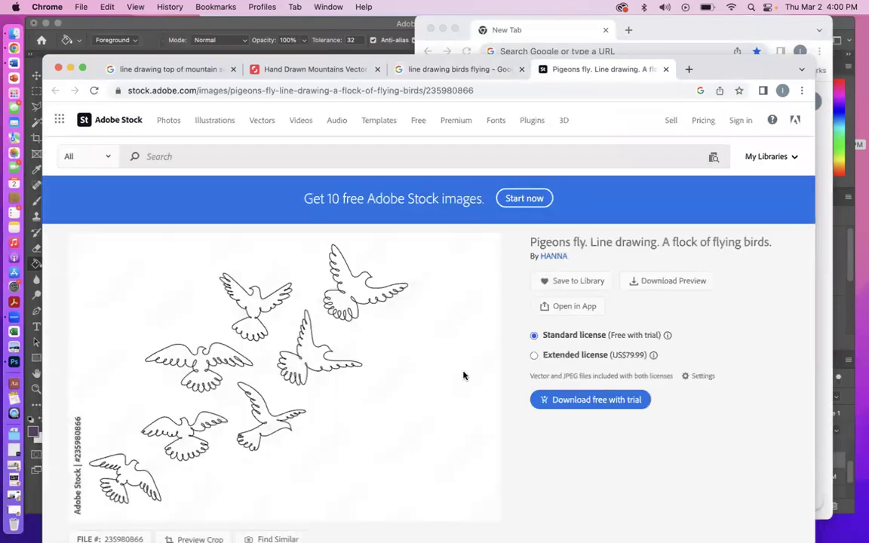
- Save the pigeon flock preview image from the Adobe Stock page onto the desktop, moving the Photoshop window out of the way
{"action": "left_click_drag", "start_coordinate": [434, 356], "coordinate": [342, 378]}
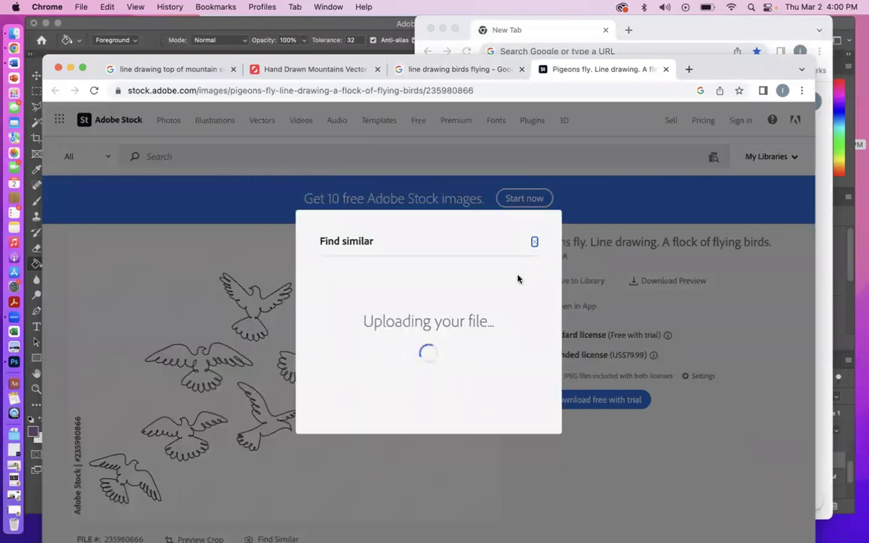
{"action": "left_click", "coordinate": [534, 241]}
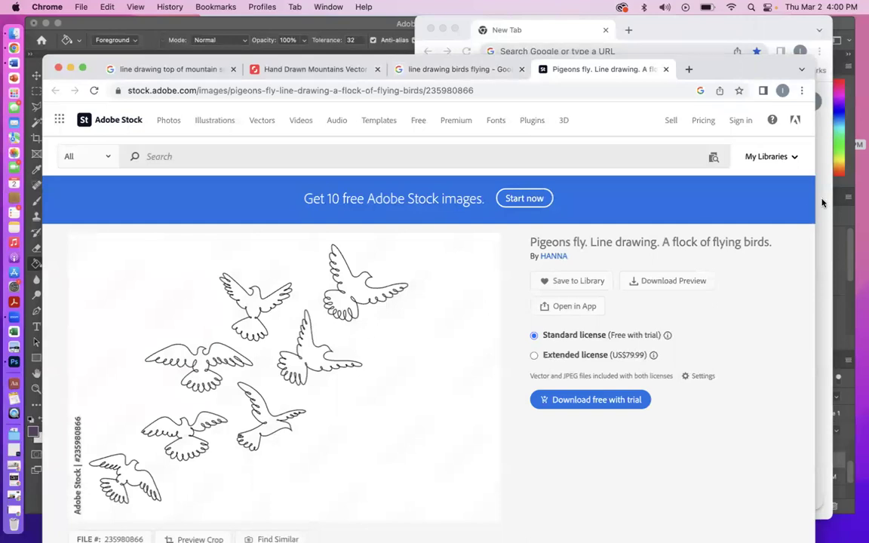
{"action": "left_click", "coordinate": [839, 75]}
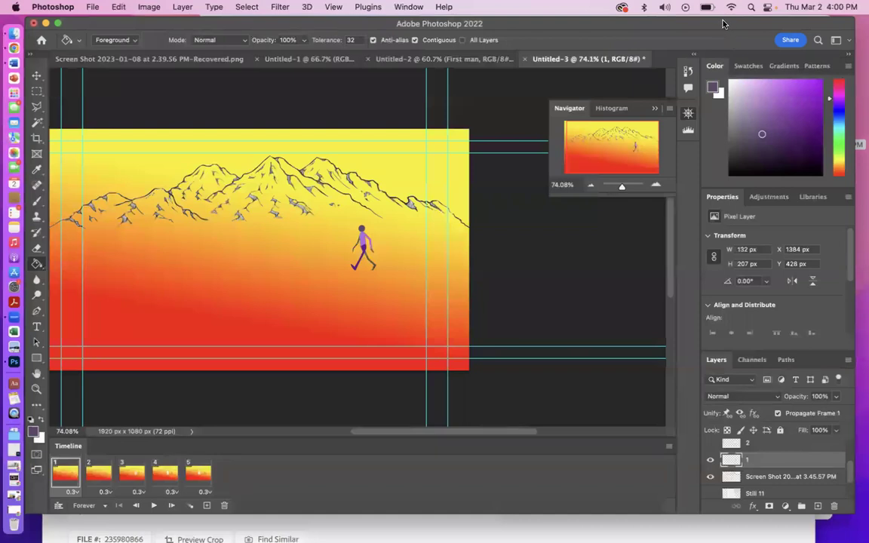
{"action": "left_click_drag", "start_coordinate": [724, 23], "coordinate": [498, 210]}
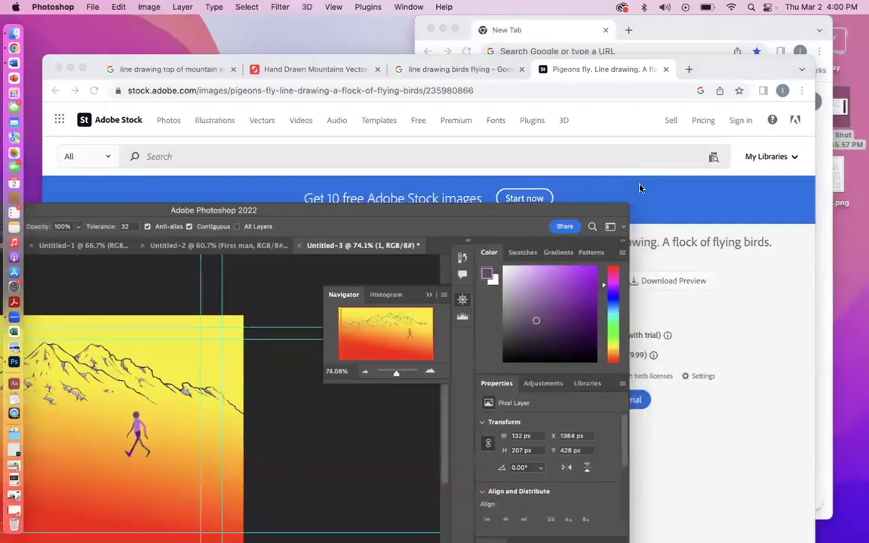
{"action": "left_click", "coordinate": [654, 184]}
{"action": "left_click_drag", "start_coordinate": [380, 372], "coordinate": [849, 339]}
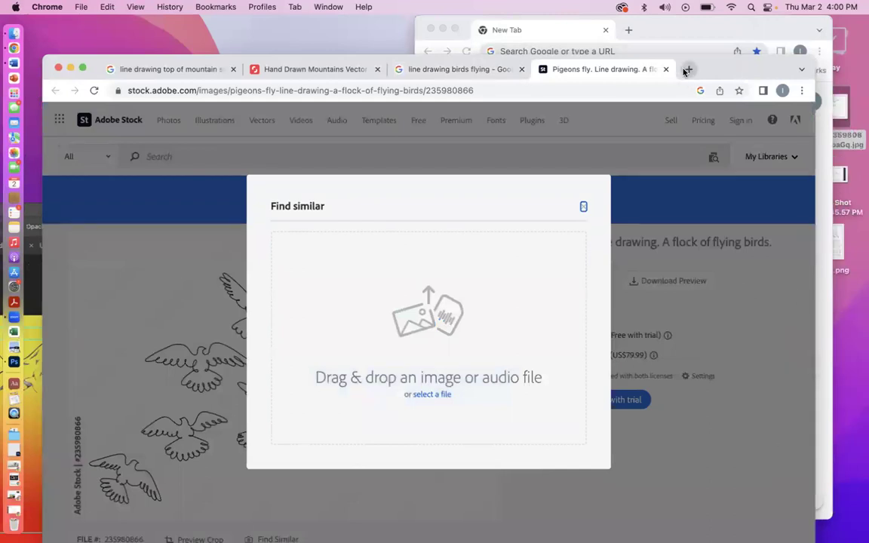
- Rearrange the windows and place the saved bird image from the desktop into the Untitled-3 document in Photoshop
{"action": "left_click_drag", "start_coordinate": [708, 64], "coordinate": [725, 254]}
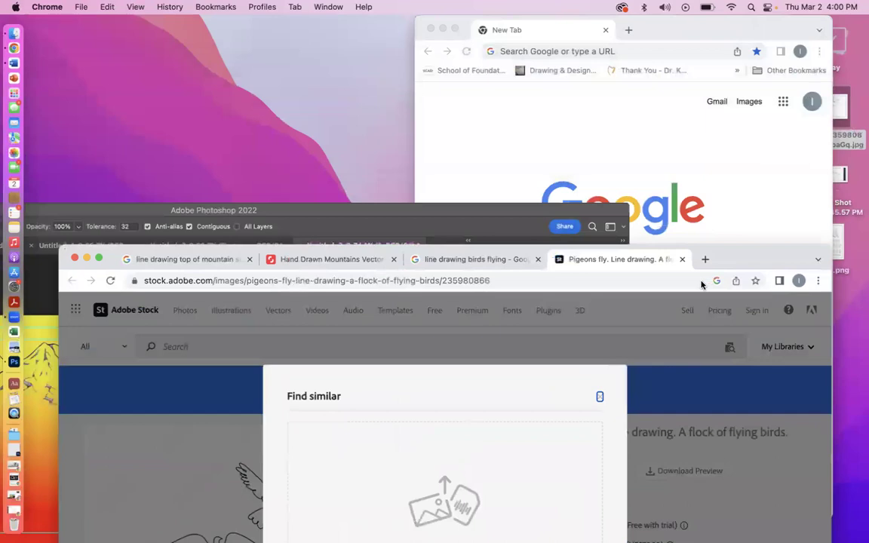
{"action": "left_click_drag", "start_coordinate": [700, 284], "coordinate": [625, 261]}
{"action": "left_click_drag", "start_coordinate": [553, 216], "coordinate": [688, 123]}
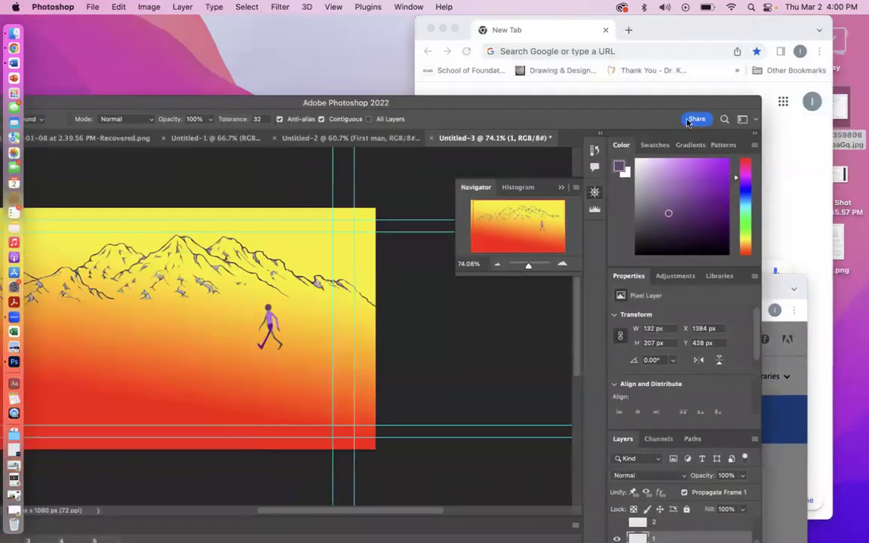
{"action": "left_click", "coordinate": [792, 164]}
{"action": "left_click_drag", "start_coordinate": [720, 34], "coordinate": [713, 325]}
{"action": "left_click_drag", "start_coordinate": [645, 103], "coordinate": [683, 83]}
{"action": "left_click_drag", "start_coordinate": [831, 111], "coordinate": [244, 279]}
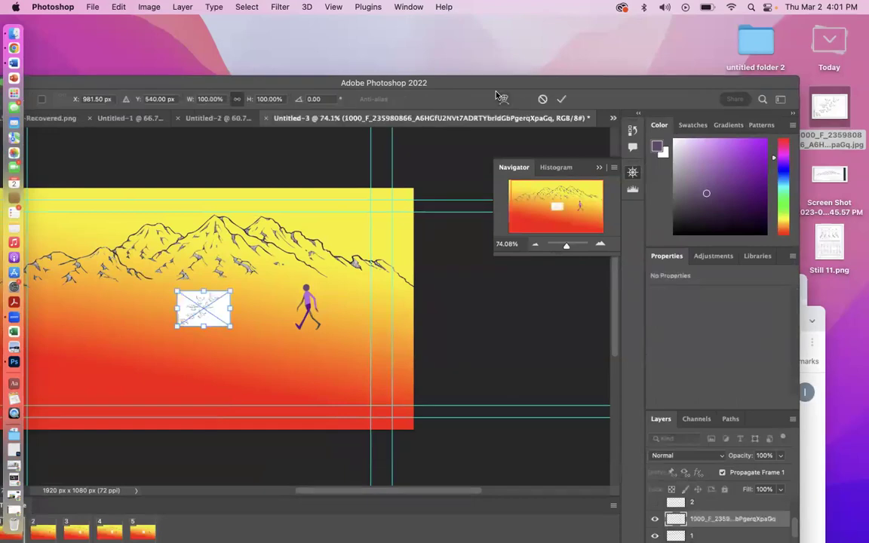
{"action": "left_click_drag", "start_coordinate": [490, 89], "coordinate": [616, 46]}
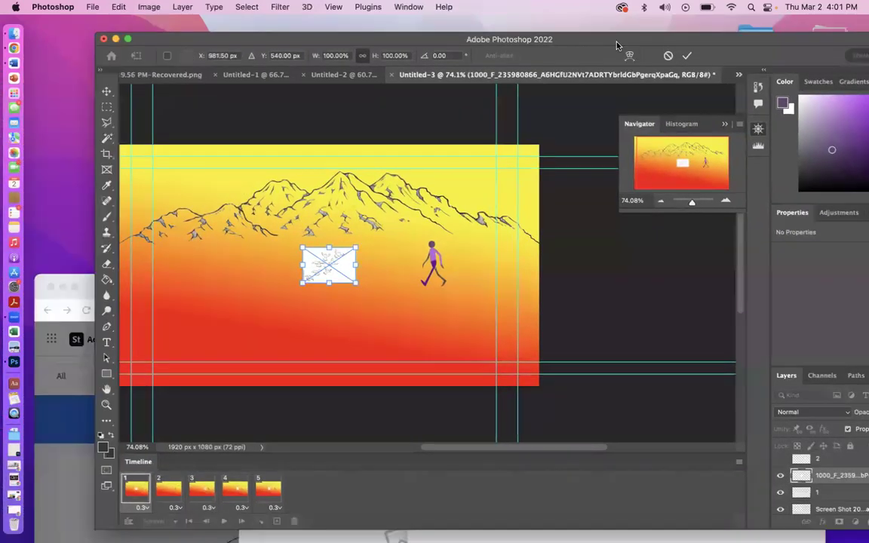
{"action": "key", "text": "Return"}
{"action": "key", "text": "g"}
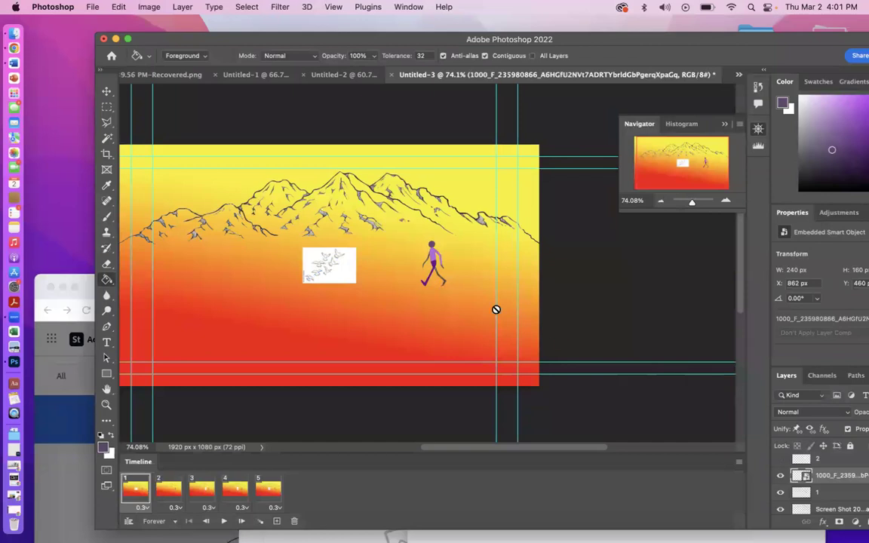
- Shift the placed bird image to X 756 px, Y 456 px and put its layer at the top of the layer stack
{"action": "left_click", "coordinate": [107, 92]}
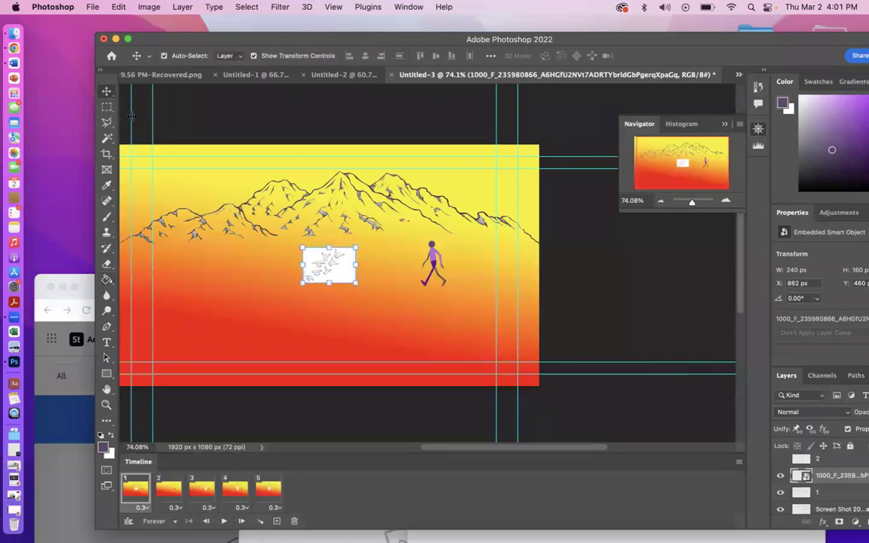
{"action": "left_click_drag", "start_coordinate": [344, 280], "coordinate": [320, 279]}
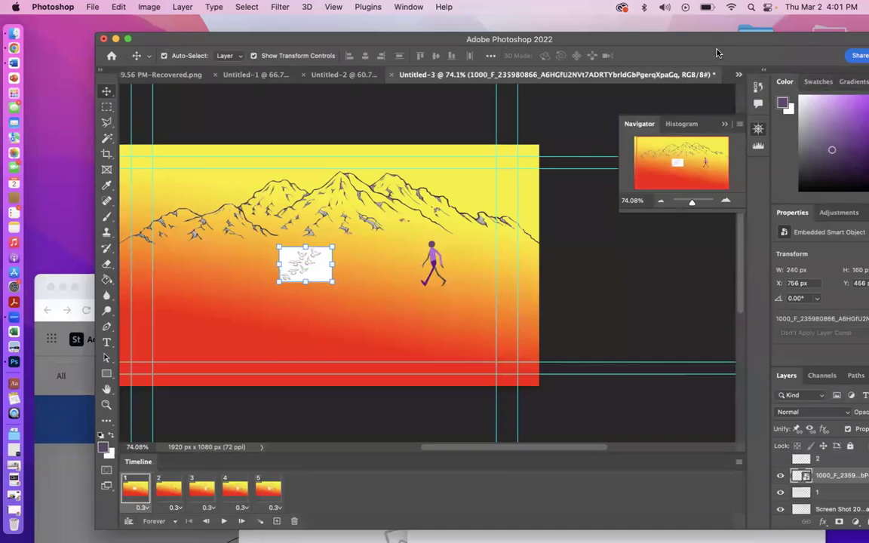
{"action": "left_click_drag", "start_coordinate": [721, 40], "coordinate": [672, 53]}
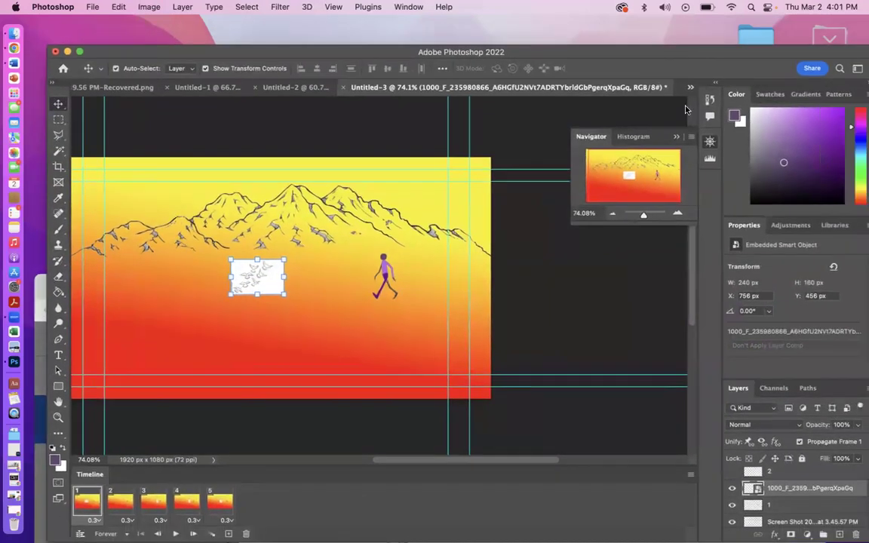
{"action": "left_click_drag", "start_coordinate": [834, 489], "coordinate": [810, 472]}
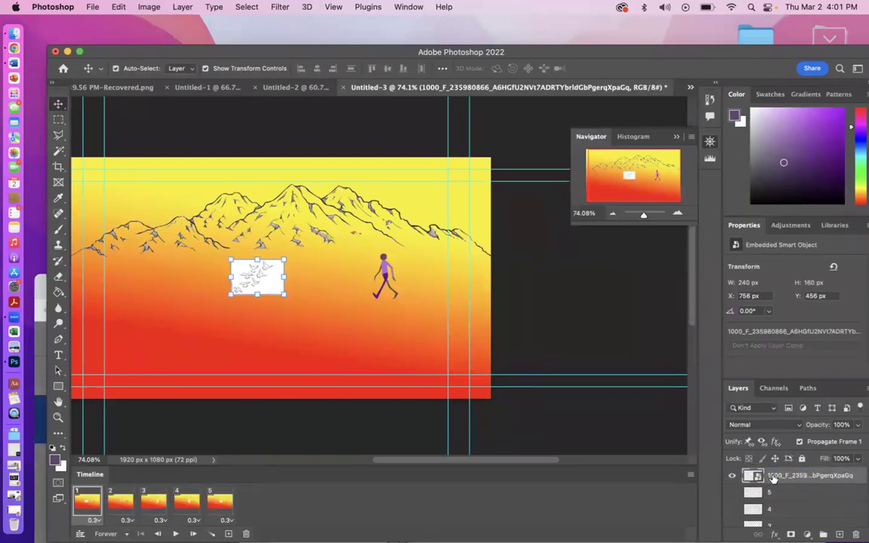
- Rasterize the bird image's smart object layer
{"action": "right_click", "coordinate": [852, 476]}
{"action": "scroll", "coordinate": [801, 492], "scroll_direction": "down", "scroll_amount": 5}
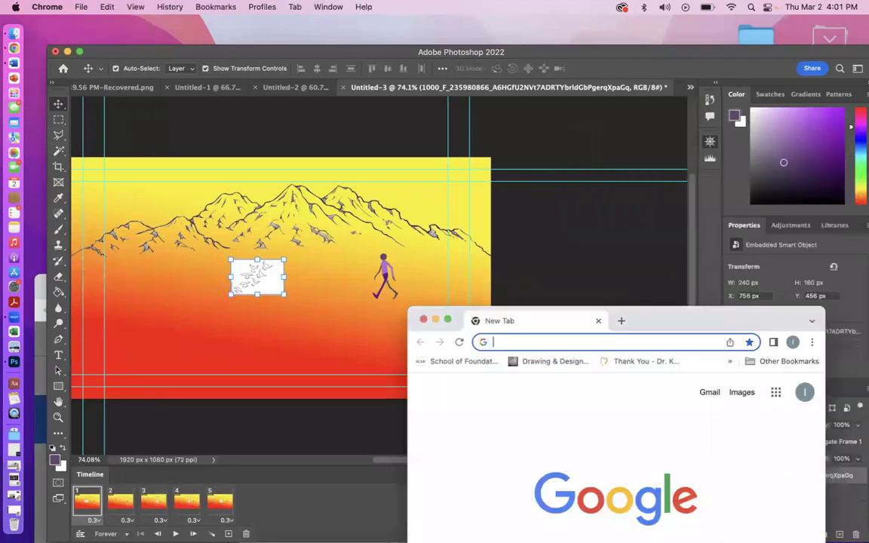
{"action": "left_click", "coordinate": [854, 491]}
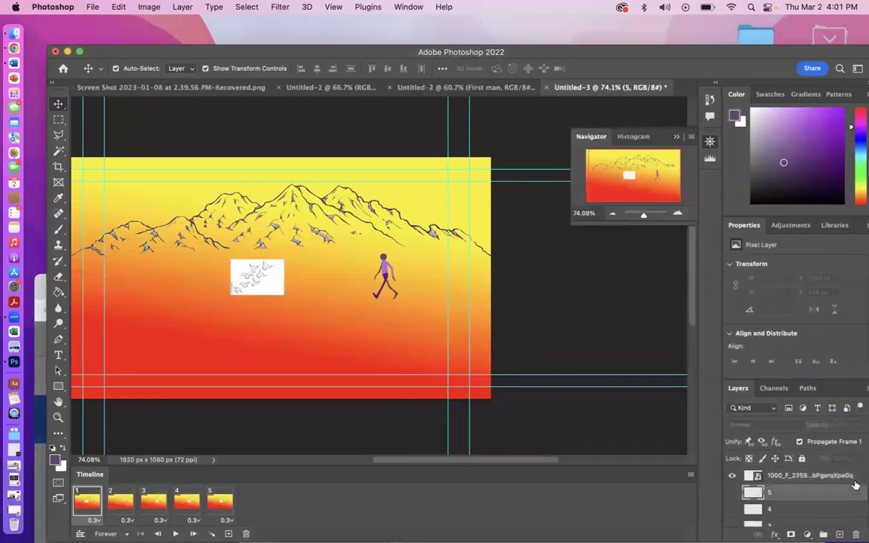
{"action": "left_click", "coordinate": [855, 474]}
{"action": "right_click", "coordinate": [855, 477]}
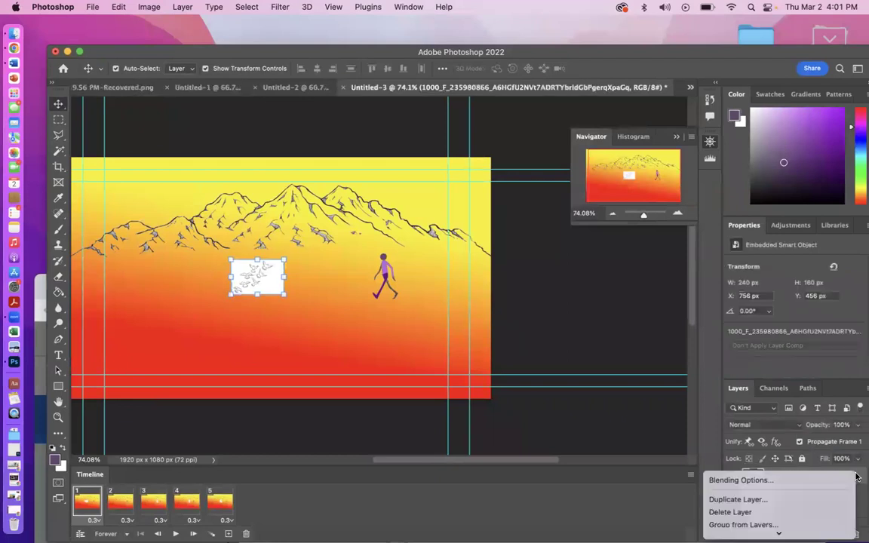
{"action": "scroll", "coordinate": [754, 385], "scroll_direction": "down", "scroll_amount": 5}
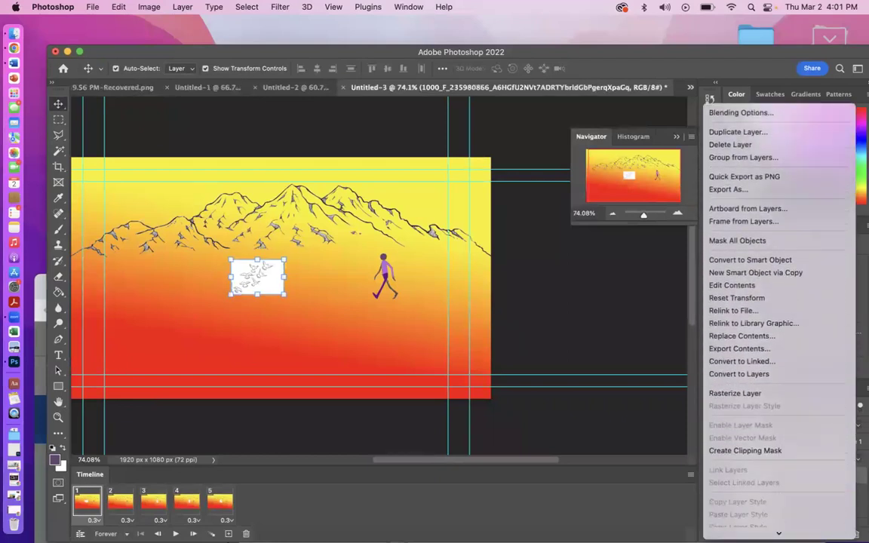
{"action": "left_click", "coordinate": [754, 382]}
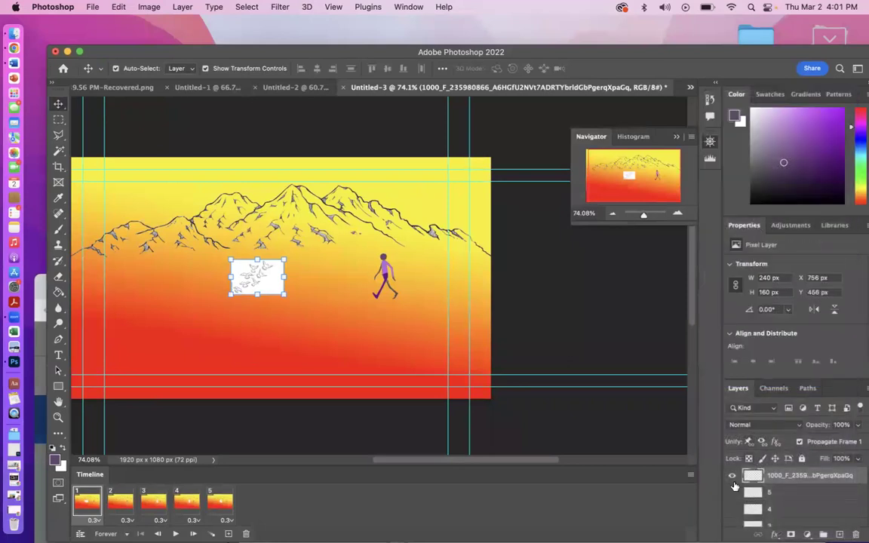
- Enlarge the bird image proportionally to about 359%, making it 862 by 575 px
{"action": "left_click", "coordinate": [284, 289]}
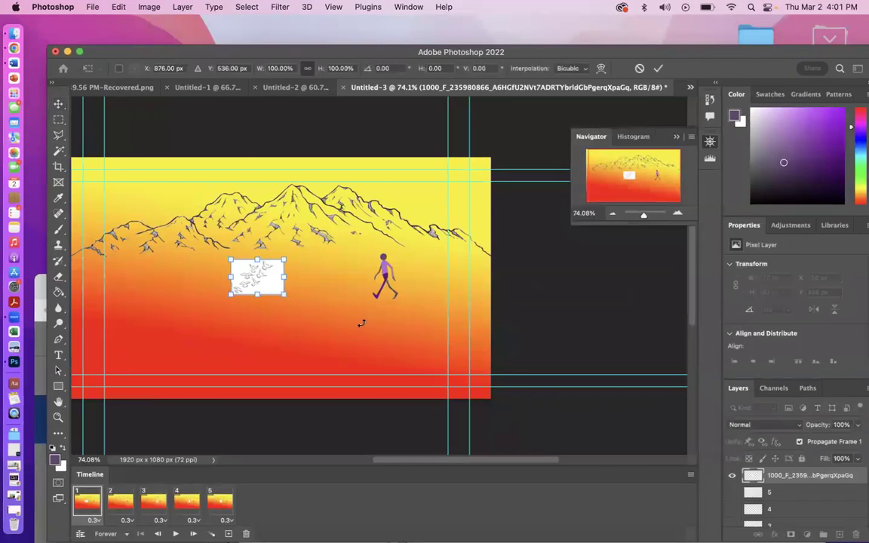
{"action": "left_click_drag", "start_coordinate": [282, 293], "coordinate": [407, 353]}
{"action": "left_click_drag", "start_coordinate": [231, 260], "coordinate": [206, 243]}
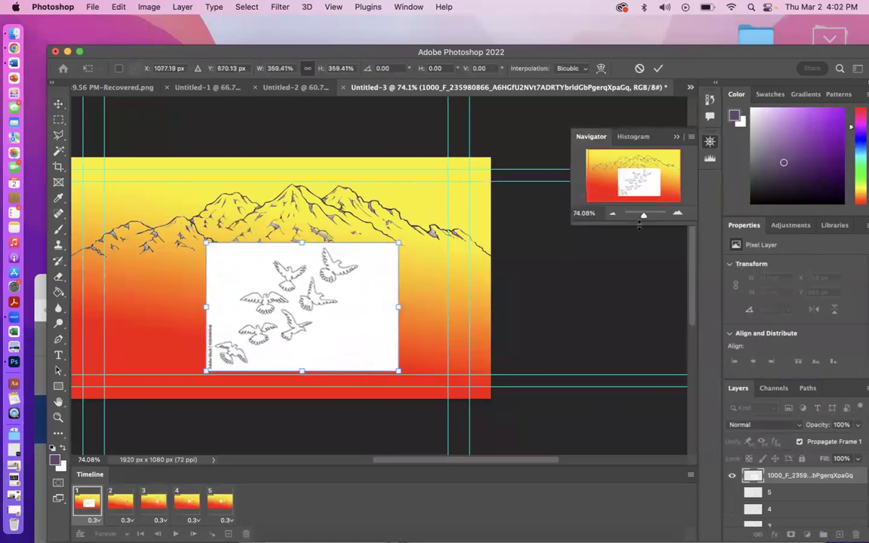
{"action": "left_click_drag", "start_coordinate": [645, 219], "coordinate": [624, 191]}
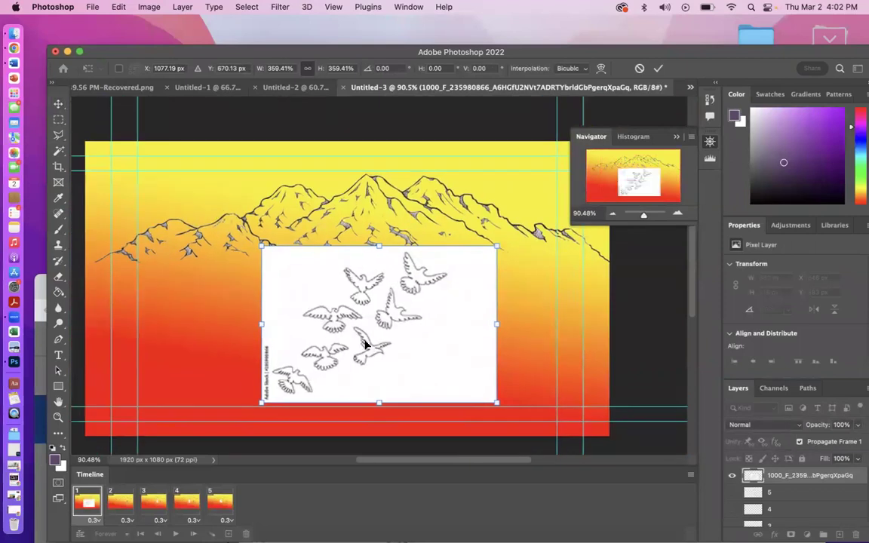
{"action": "key", "text": "Return"}
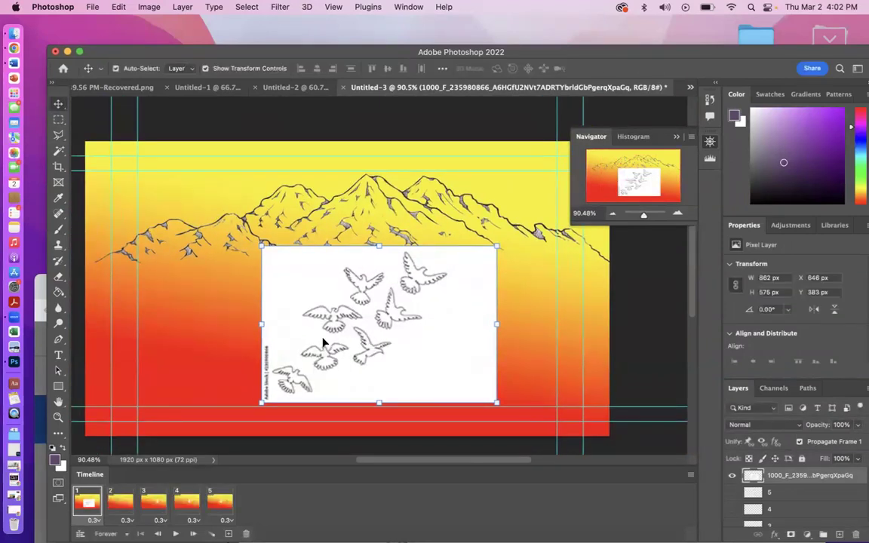
- Select the white background around the birds with the Magic Wand at tolerance 32, delete it and clear the selection
{"action": "left_click", "coordinate": [58, 150]}
{"action": "left_click", "coordinate": [306, 271]}
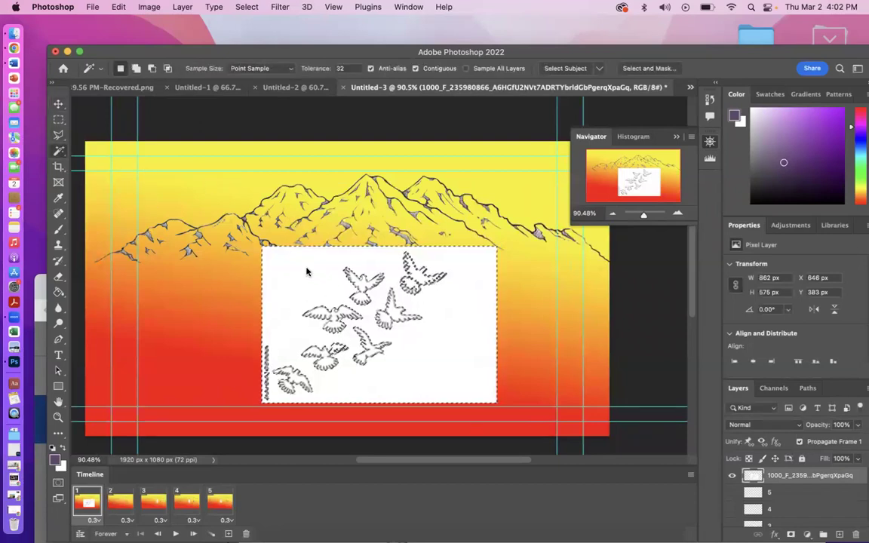
{"action": "key", "text": "super+d"}
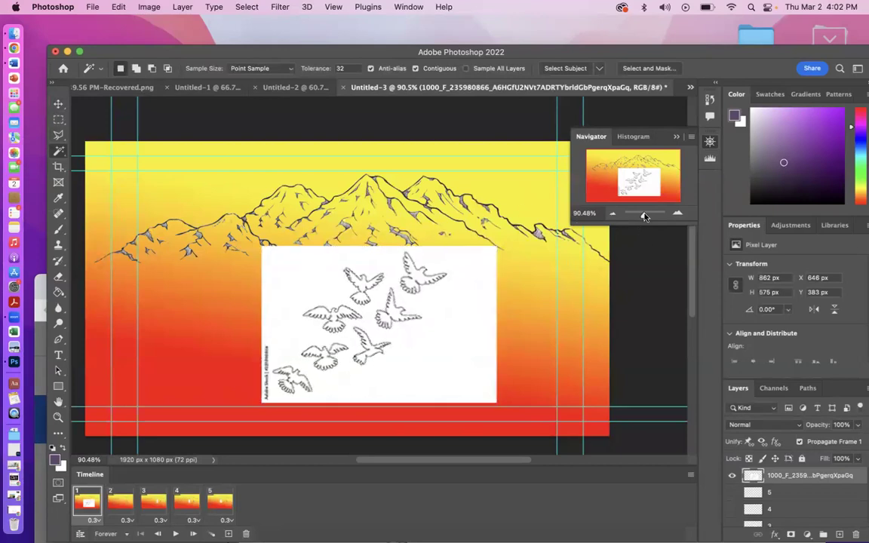
{"action": "left_click_drag", "start_coordinate": [644, 217], "coordinate": [645, 217]}
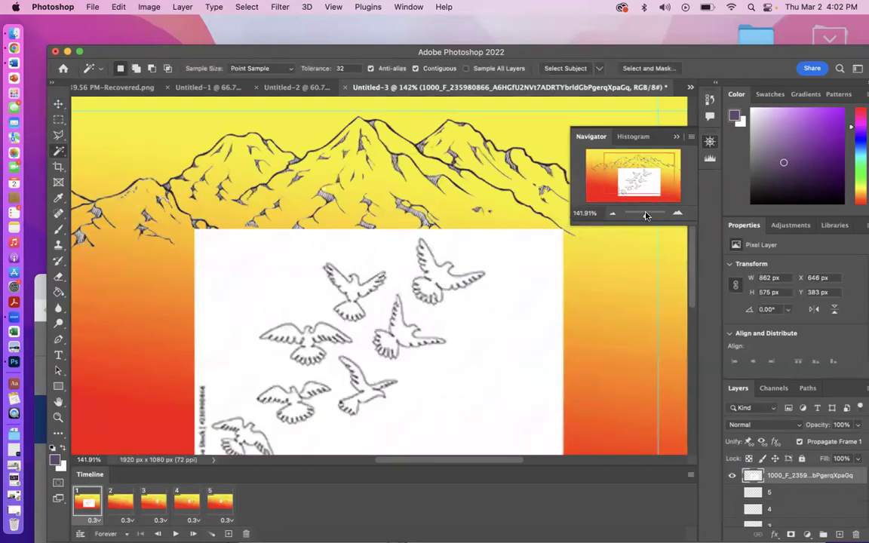
{"action": "scroll", "coordinate": [578, 158], "scroll_direction": "down", "scroll_amount": 3}
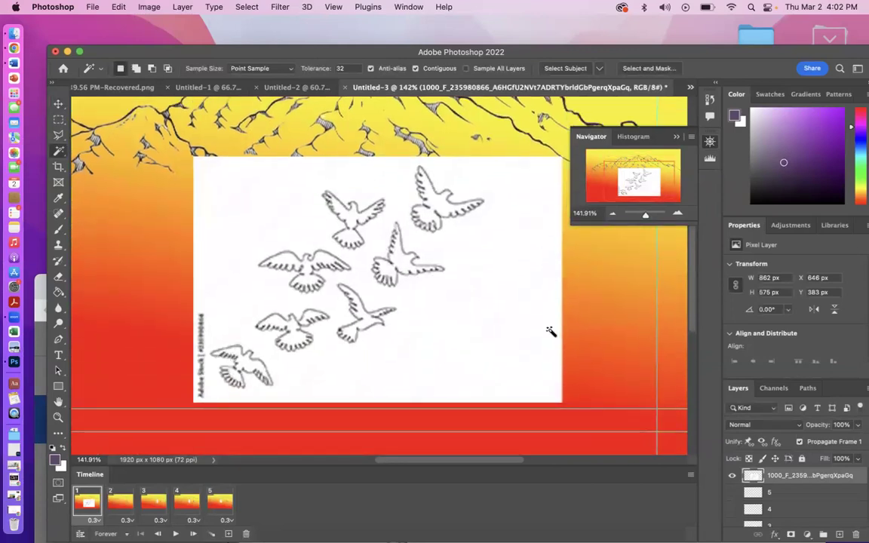
{"action": "left_click", "coordinate": [540, 325]}
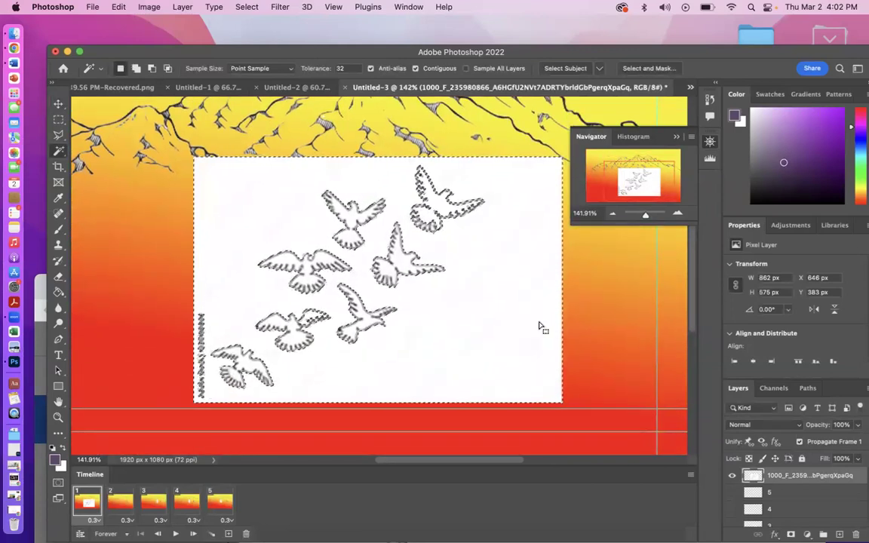
{"action": "key", "text": "Delete"}
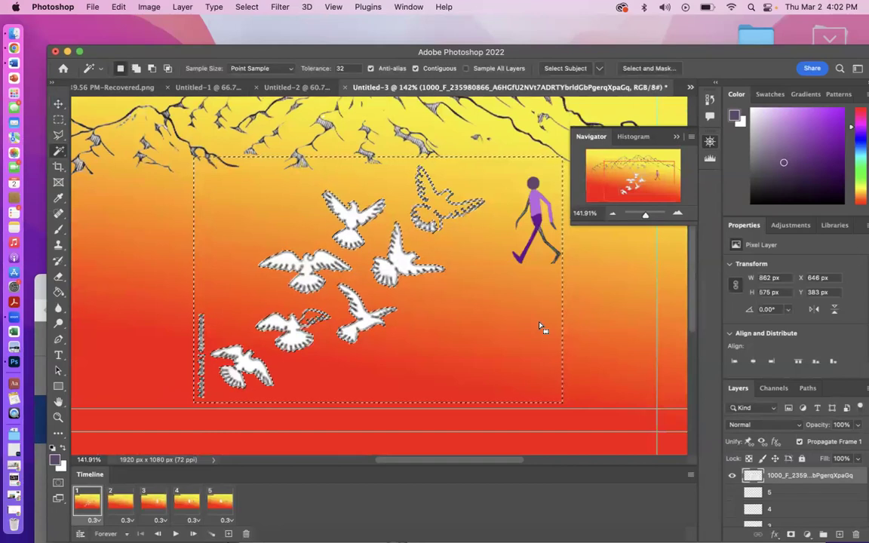
{"action": "key", "text": "super+d"}
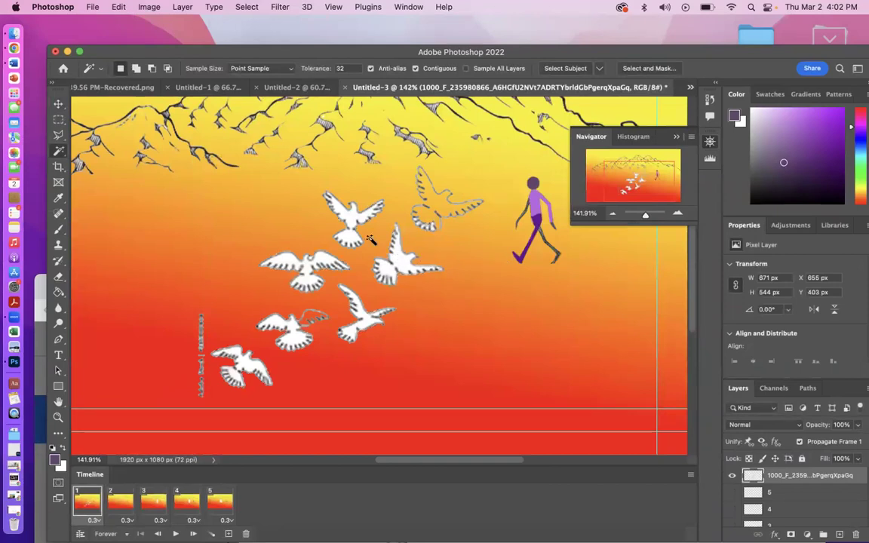
- Delete the white fill inside each remaining bird with the Magic Wand, including the lowest bird's tail
{"action": "left_click", "coordinate": [353, 217]}
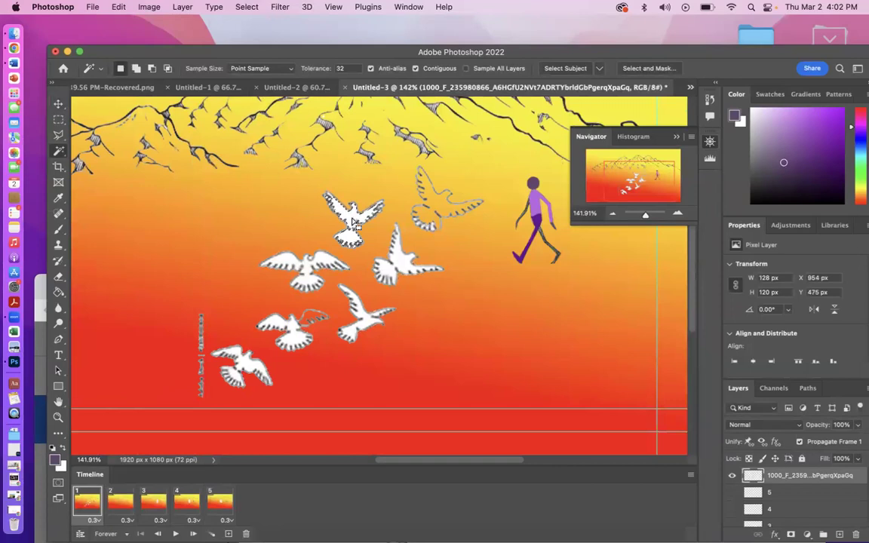
{"action": "left_click", "coordinate": [398, 262]}
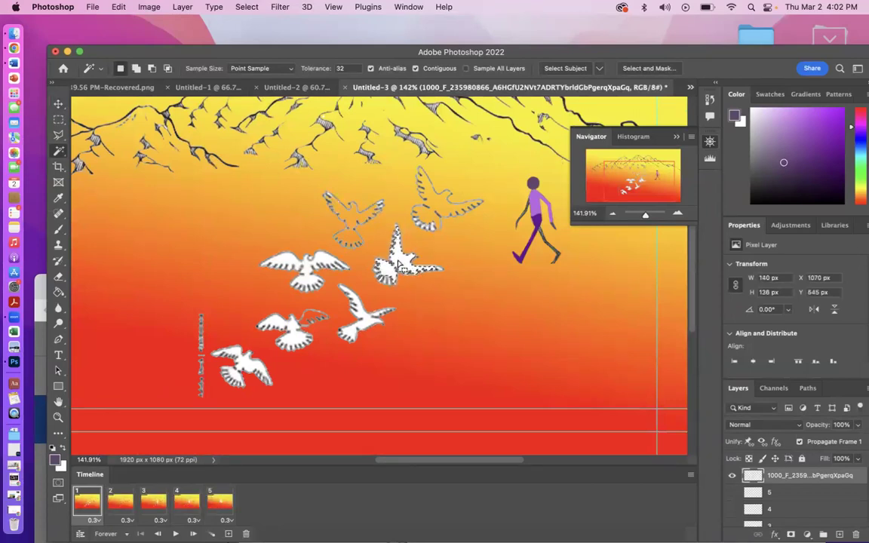
{"action": "key", "text": "Delete"}
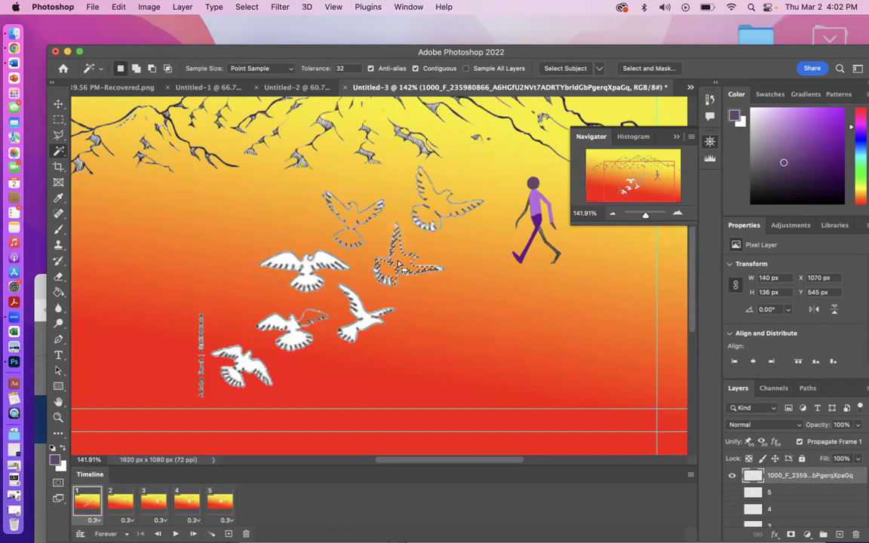
{"action": "left_click", "coordinate": [291, 262]}
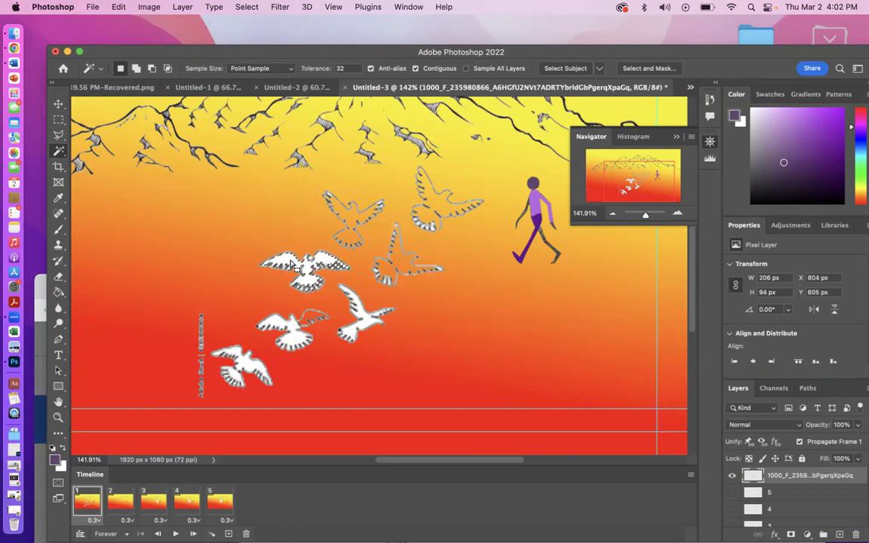
{"action": "key", "text": "Delete"}
{"action": "left_click", "coordinate": [369, 322]}
{"action": "key", "text": "Delete"}
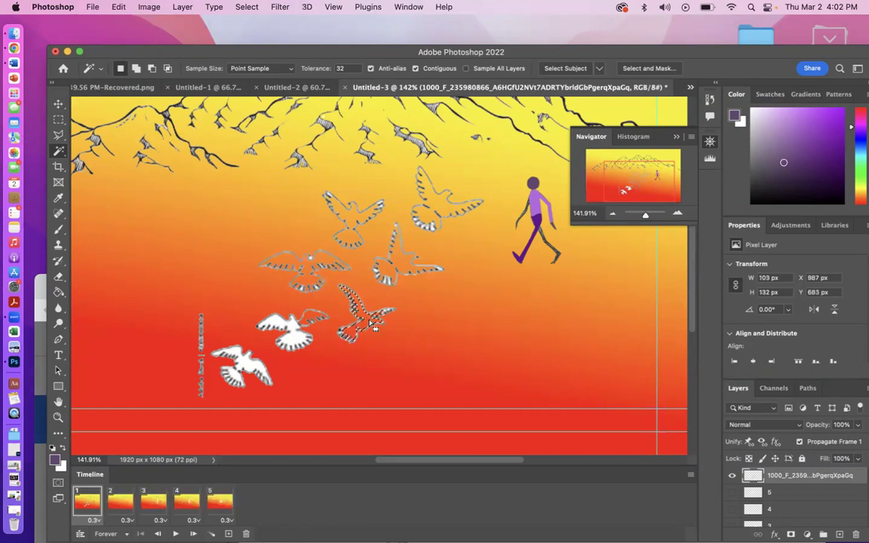
{"action": "left_click", "coordinate": [300, 342]}
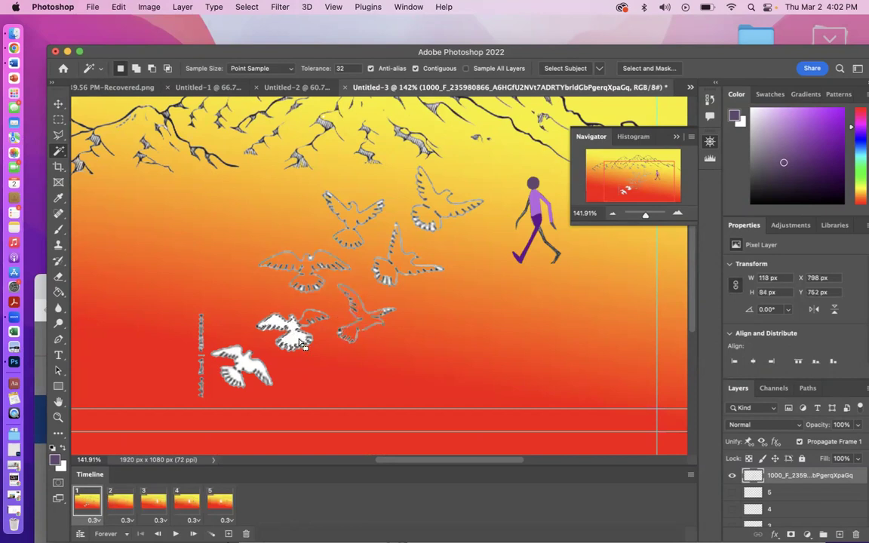
{"action": "key", "text": "Delete"}
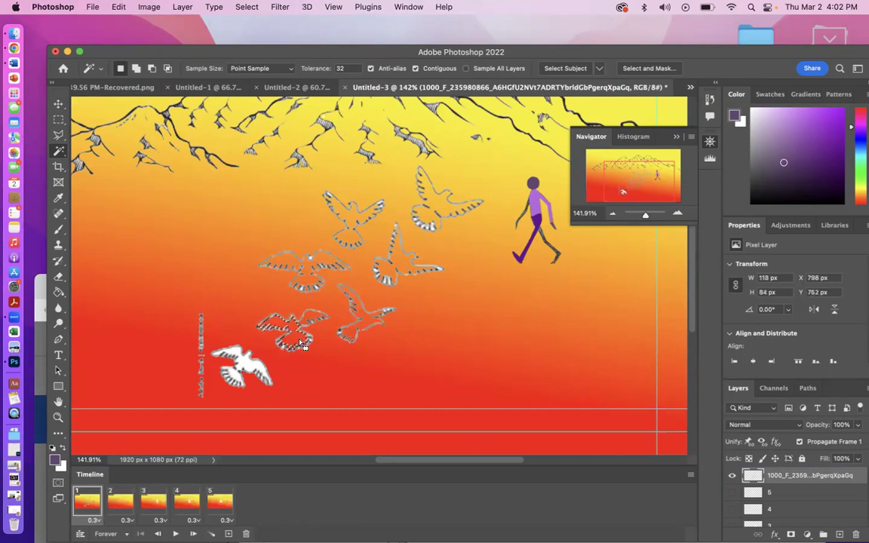
{"action": "left_click", "coordinate": [248, 367]}
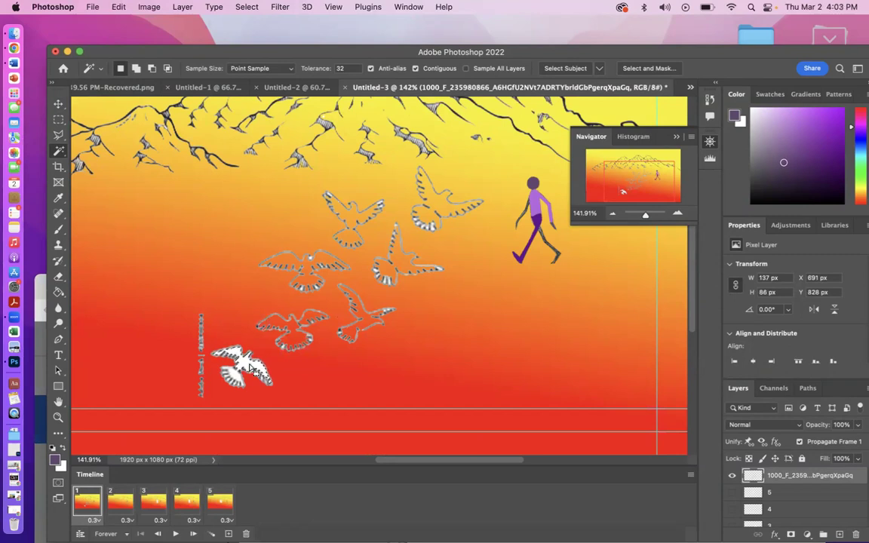
{"action": "key", "text": "Delete"}
{"action": "left_click", "coordinate": [237, 379]}
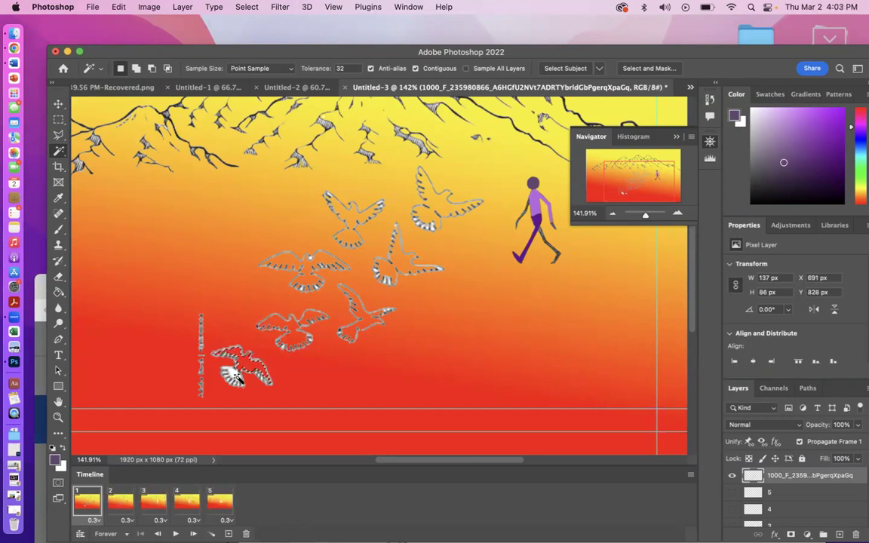
{"action": "key", "text": "Delete"}
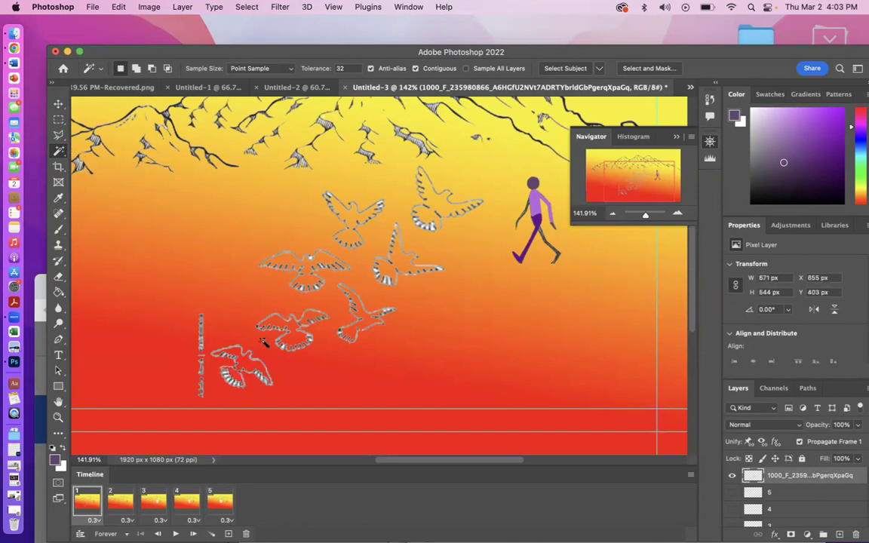
- Delete the vertical watermark text beside the lowest bird using a rectangular marquee and clear the selection
{"action": "left_click", "coordinate": [58, 121]}
{"action": "left_click_drag", "start_coordinate": [169, 307], "coordinate": [208, 408]}
{"action": "key", "text": "Delete"}
{"action": "left_click", "coordinate": [206, 405]}
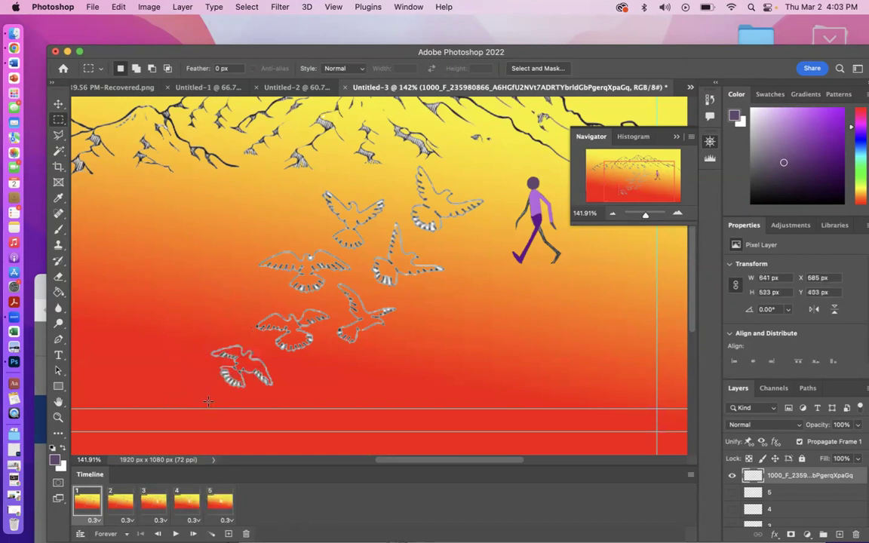
- Select the bird nearest the walking man with a rectangular marquee of about 186 by 176 px and cut it to its own layer
{"action": "scroll", "coordinate": [208, 401], "scroll_direction": "down", "scroll_amount": 5}
{"action": "scroll", "coordinate": [208, 402], "scroll_direction": "left", "scroll_amount": 8}
{"action": "scroll", "coordinate": [180, 373], "scroll_direction": "up", "scroll_amount": 3}
{"action": "scroll", "coordinate": [180, 372], "scroll_direction": "right", "scroll_amount": 3}
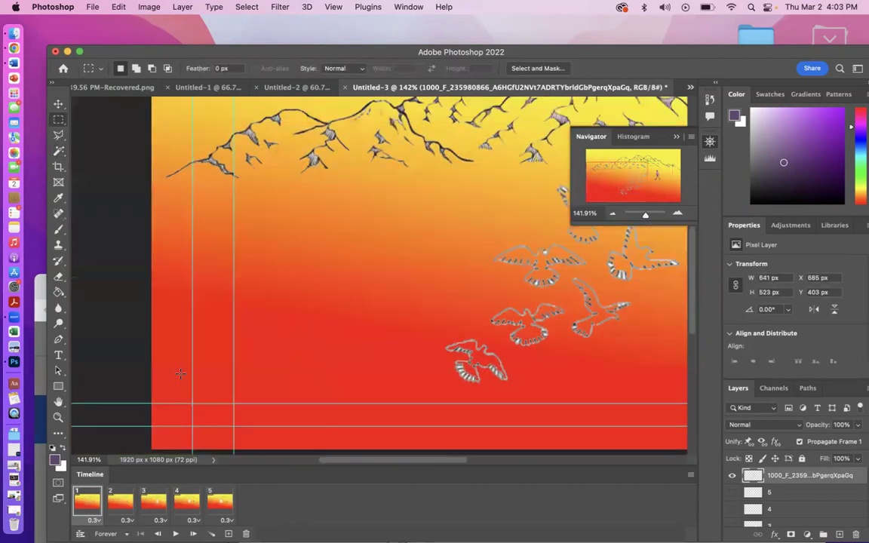
{"action": "scroll", "coordinate": [180, 373], "scroll_direction": "right", "scroll_amount": 5}
{"action": "scroll", "coordinate": [181, 372], "scroll_direction": "up", "scroll_amount": 2}
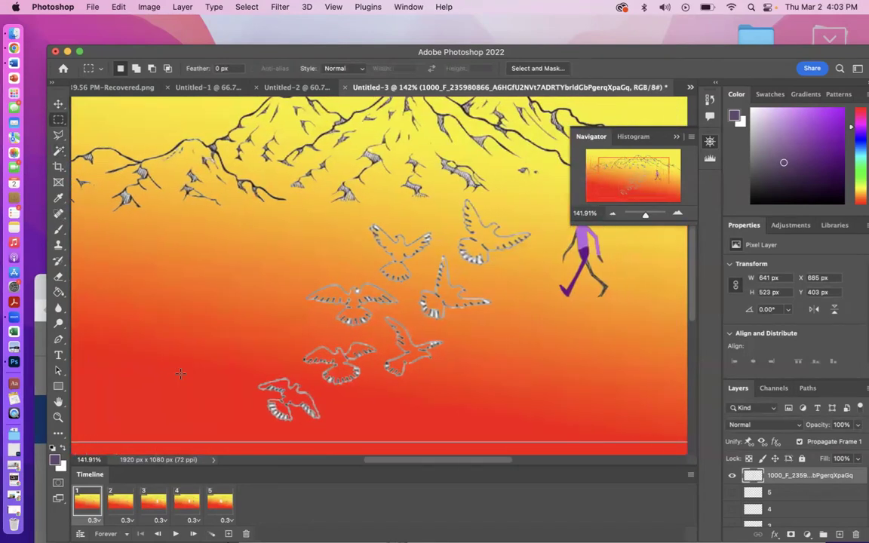
{"action": "left_click_drag", "start_coordinate": [643, 218], "coordinate": [650, 218]}
{"action": "mouse_move", "coordinate": [640, 174]}
{"action": "left_mouse_down"}
{"action": "mouse_move", "coordinate": [651, 180]}
{"action": "mouse_move", "coordinate": [644, 182]}
{"action": "mouse_move", "coordinate": [645, 169]}
{"action": "mouse_move", "coordinate": [640, 182]}
{"action": "mouse_move", "coordinate": [655, 172]}
{"action": "mouse_move", "coordinate": [647, 172]}
{"action": "left_mouse_up"}
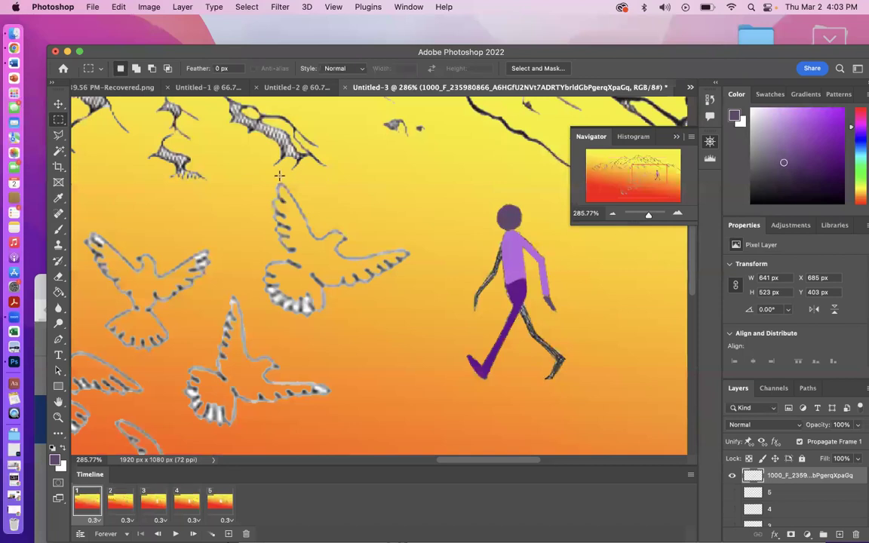
{"action": "left_click_drag", "start_coordinate": [256, 171], "coordinate": [414, 321]}
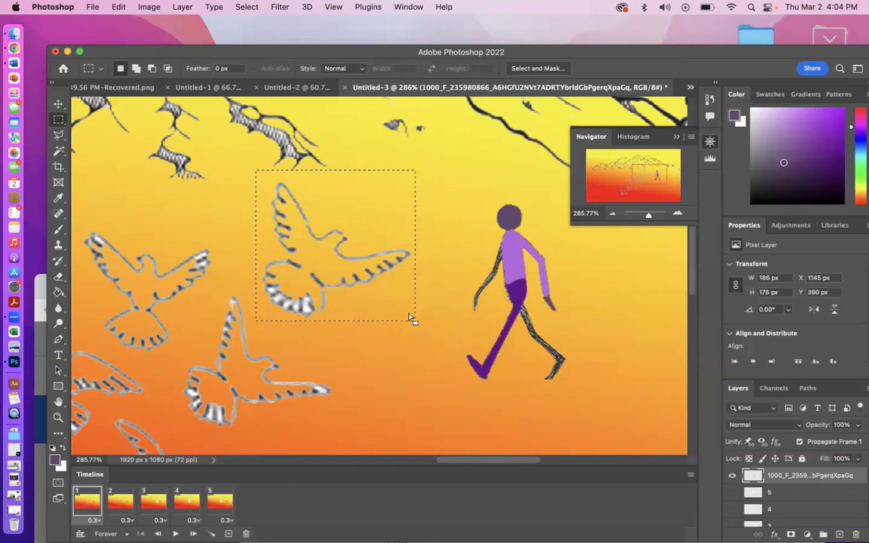
{"action": "right_click", "coordinate": [325, 249]}
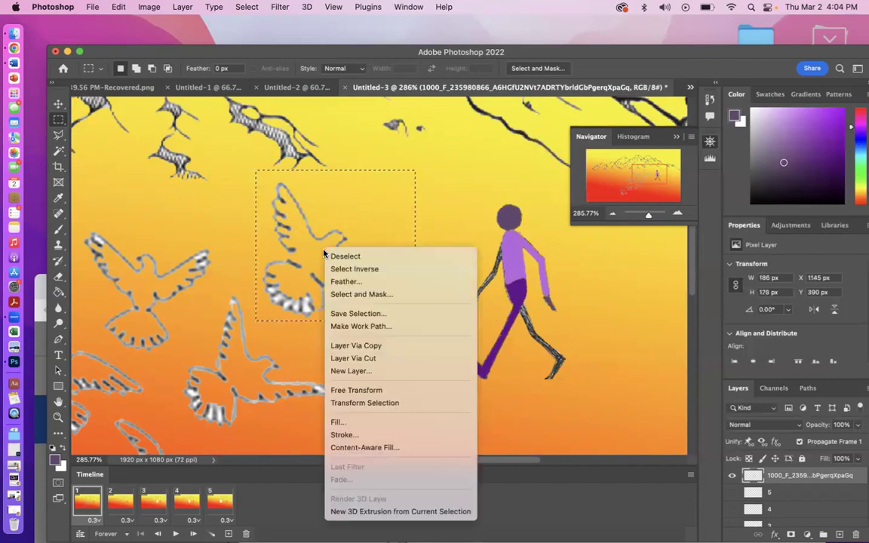
{"action": "left_click", "coordinate": [378, 358]}
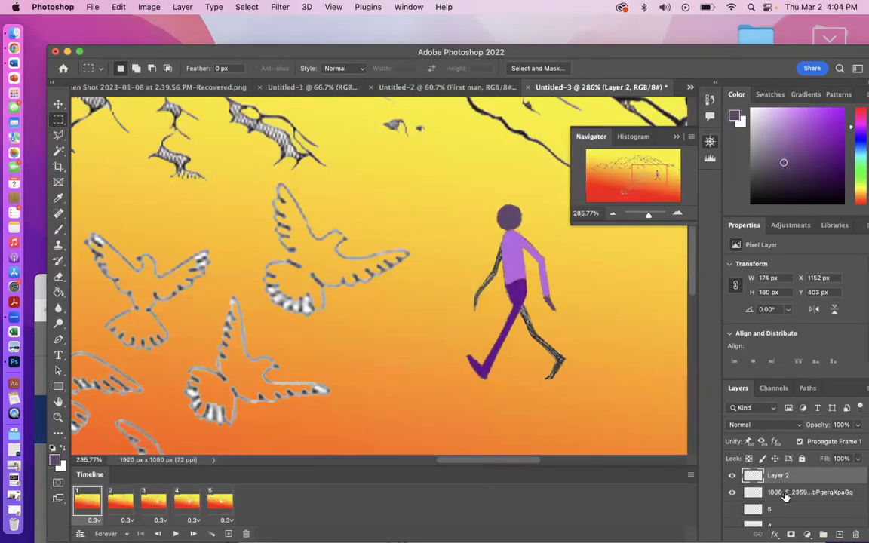
- Rename the newly cut bird layer as Bird1
{"action": "double_click", "coordinate": [780, 475]}
{"action": "type", "text": "Bird1"}
{"action": "key", "text": "Return"}
- On the original flock layer, outline the bird just below the first one with the Polygonal Lasso and cut it to a new layer
{"action": "left_click", "coordinate": [821, 498]}
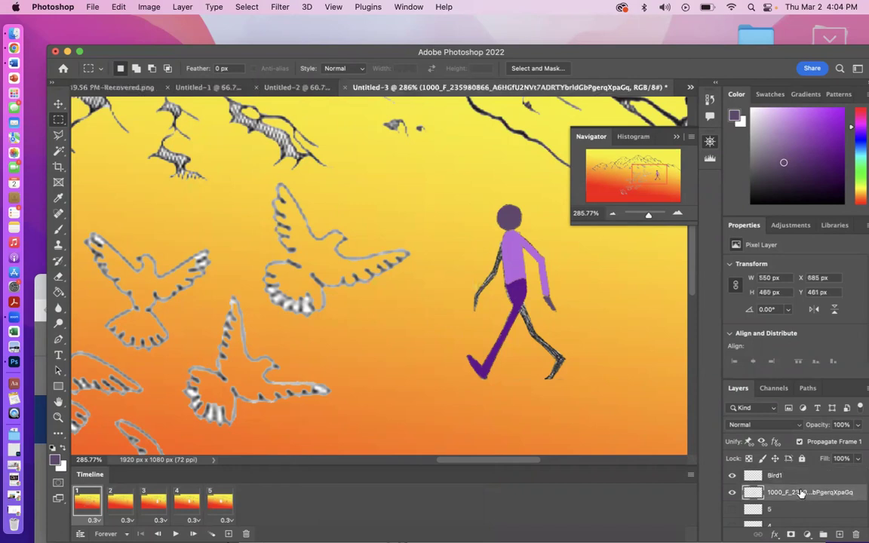
{"action": "left_click", "coordinate": [731, 493]}
{"action": "left_click", "coordinate": [731, 493]}
{"action": "left_click_drag", "start_coordinate": [636, 178], "coordinate": [631, 187]}
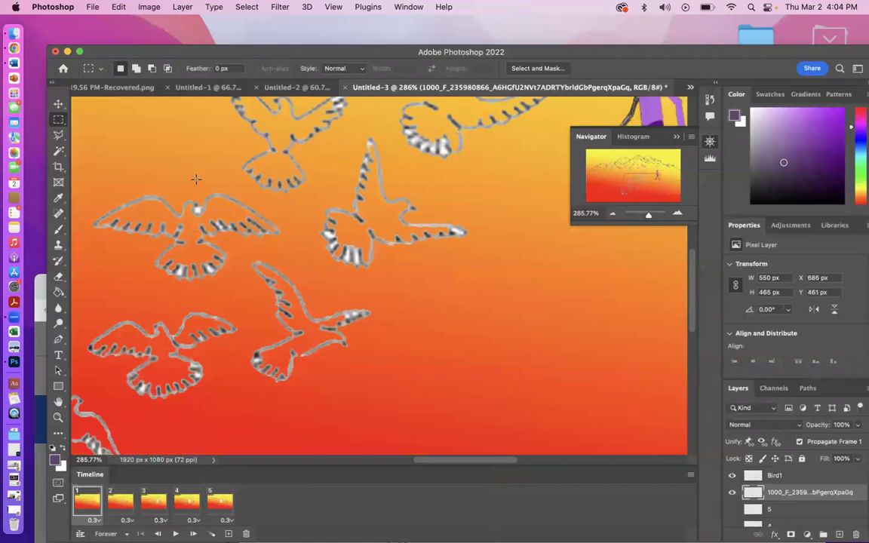
{"action": "left_click", "coordinate": [58, 136]}
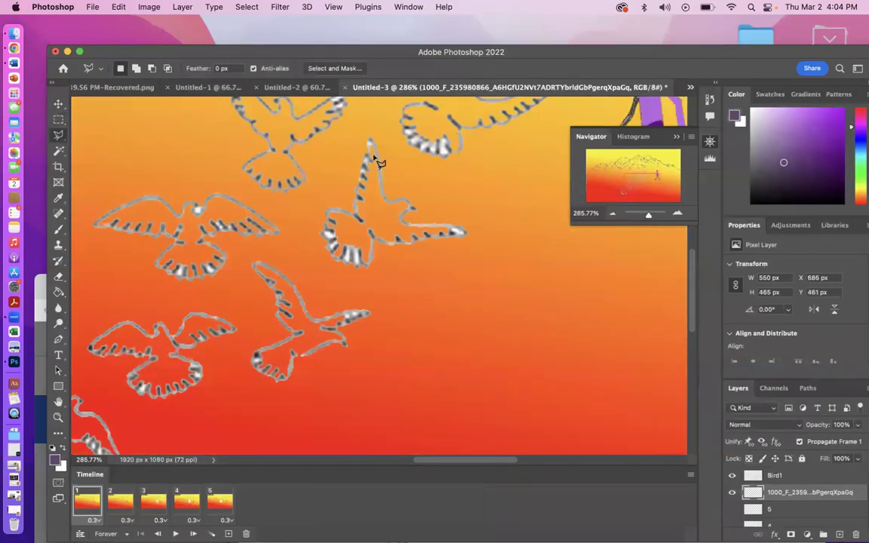
{"action": "mouse_move", "coordinate": [358, 125]}
{"action": "left_mouse_down"}
{"action": "mouse_move", "coordinate": [334, 148]}
{"action": "mouse_move", "coordinate": [337, 168]}
{"action": "mouse_move", "coordinate": [314, 219]}
{"action": "mouse_move", "coordinate": [324, 270]}
{"action": "mouse_move", "coordinate": [379, 289]}
{"action": "mouse_move", "coordinate": [406, 265]}
{"action": "mouse_move", "coordinate": [490, 252]}
{"action": "mouse_move", "coordinate": [459, 194]}
{"action": "mouse_move", "coordinate": [366, 135]}
{"action": "left_mouse_up"}
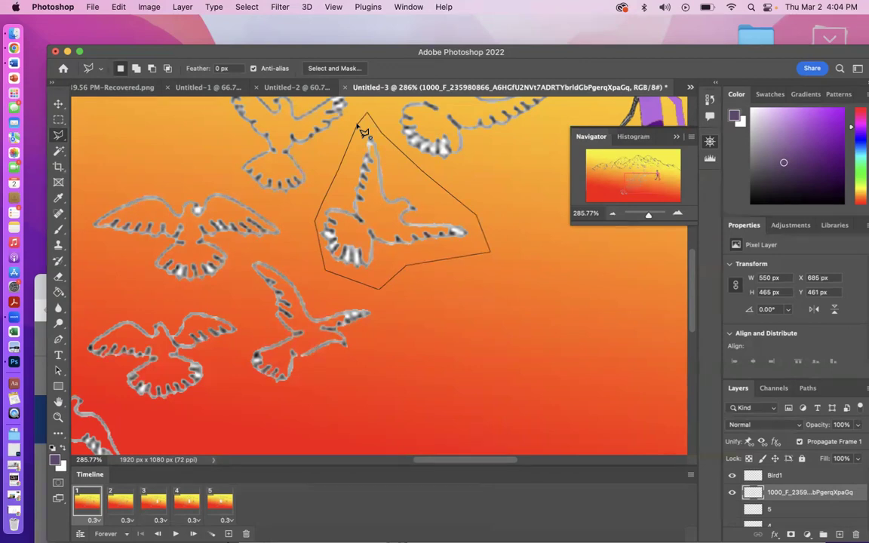
{"action": "left_click_drag", "start_coordinate": [363, 133], "coordinate": [360, 132]}
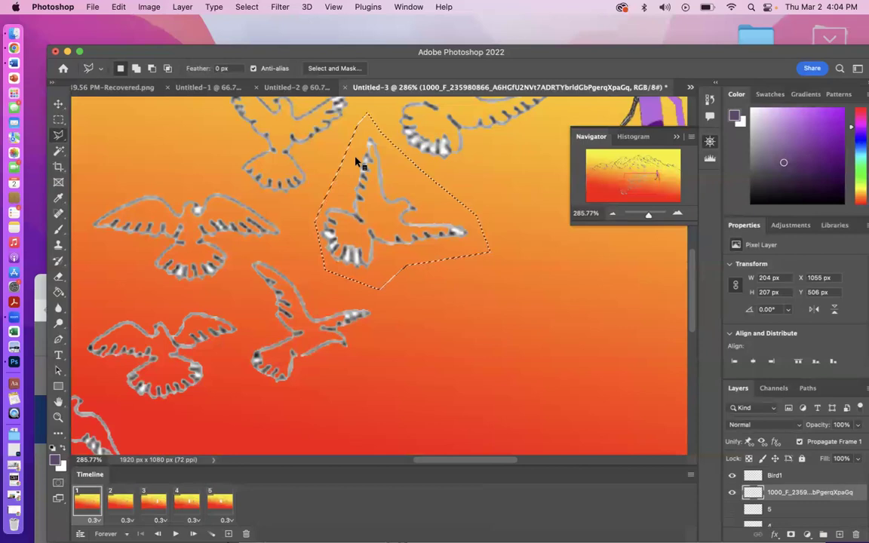
{"action": "right_click", "coordinate": [357, 158]}
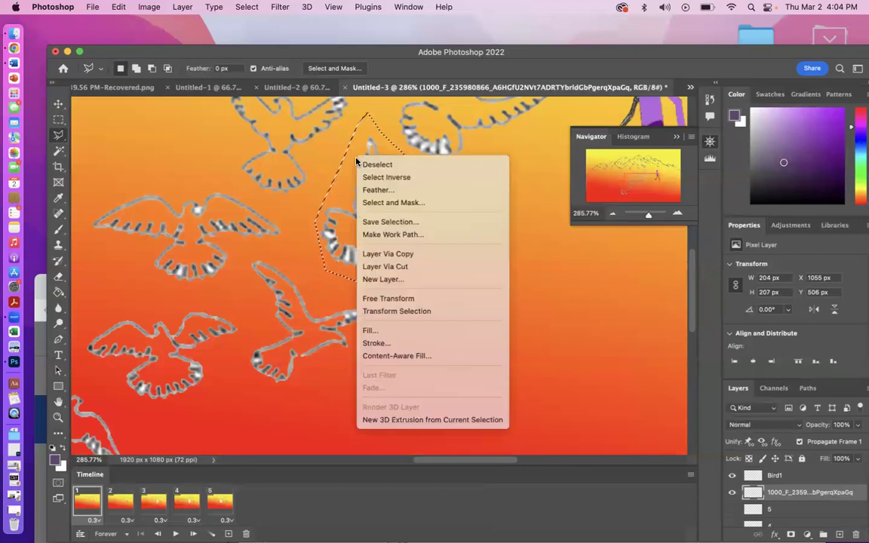
{"action": "left_click", "coordinate": [383, 267]}
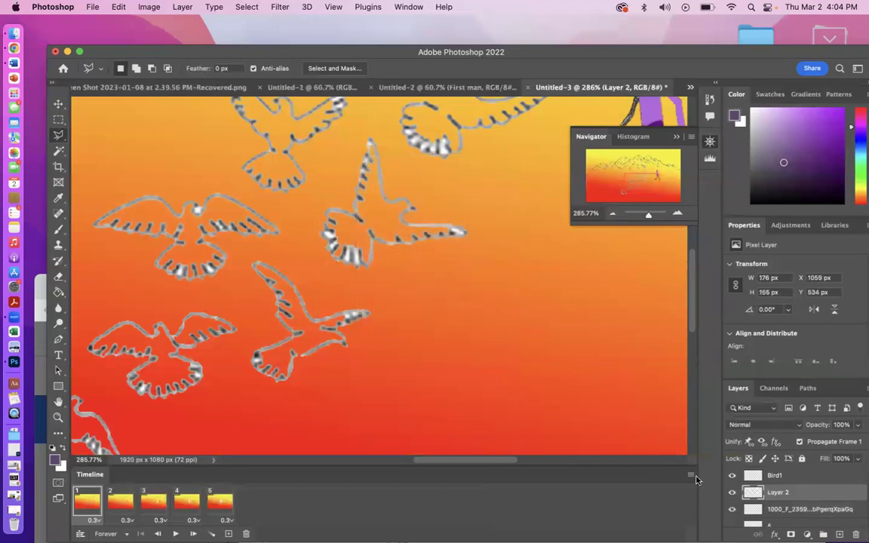
- Rename the second cut bird layer as Bird2 and hide both the Bird1 and Bird2 layers
{"action": "left_click", "coordinate": [731, 476]}
{"action": "double_click", "coordinate": [778, 491]}
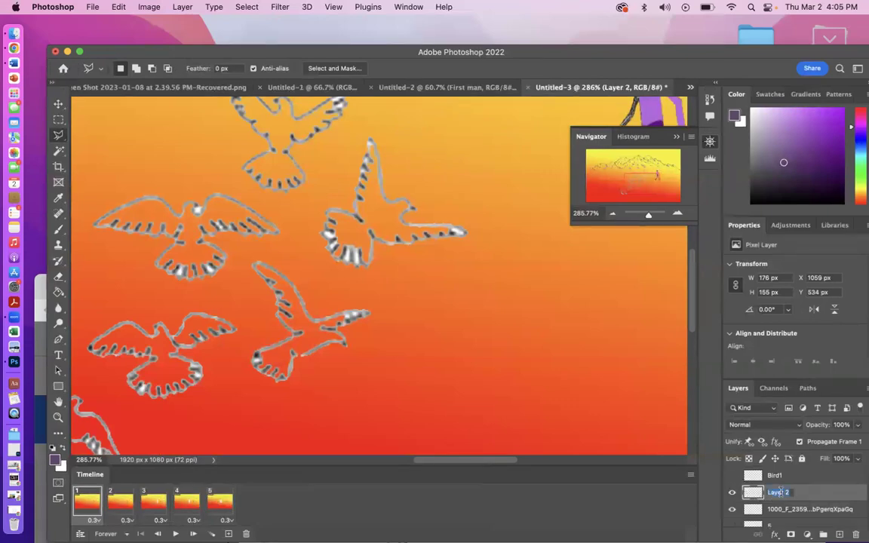
{"action": "type", "text": "Bird2"}
{"action": "key", "text": "Return"}
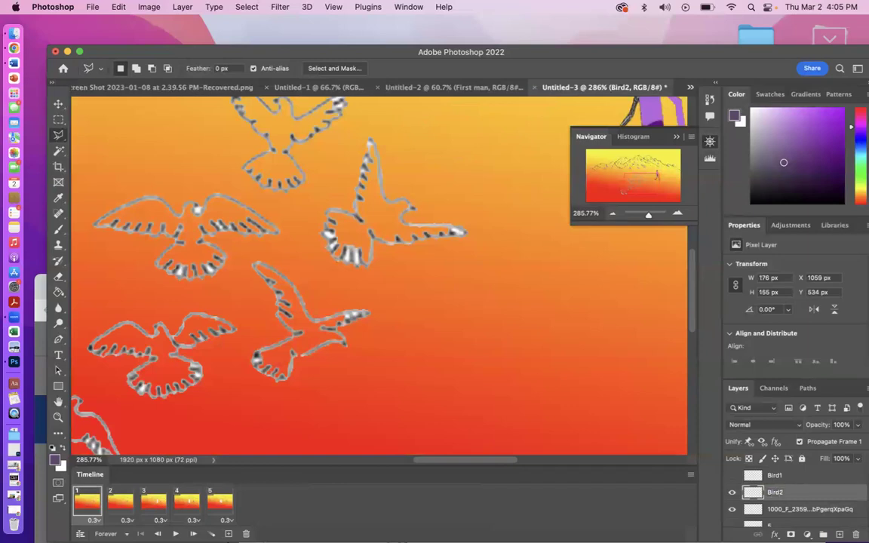
{"action": "left_click", "coordinate": [731, 494]}
- On the flock layer, outline the rightmost lower bird with the Polygonal Lasso, about 174 by 176 px, and cut it to a new layer
{"action": "left_click", "coordinate": [777, 510]}
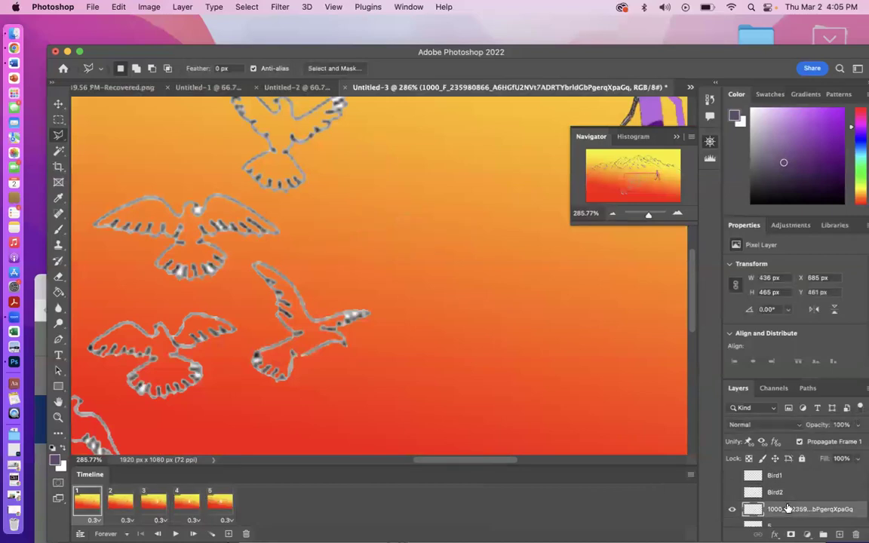
{"action": "left_click", "coordinate": [254, 256]}
{"action": "mouse_move", "coordinate": [247, 272]}
{"action": "left_mouse_down"}
{"action": "mouse_move", "coordinate": [258, 339]}
{"action": "mouse_move", "coordinate": [245, 371]}
{"action": "mouse_move", "coordinate": [282, 401]}
{"action": "mouse_move", "coordinate": [317, 388]}
{"action": "mouse_move", "coordinate": [396, 319]}
{"action": "mouse_move", "coordinate": [370, 285]}
{"action": "mouse_move", "coordinate": [254, 255]}
{"action": "left_mouse_up"}
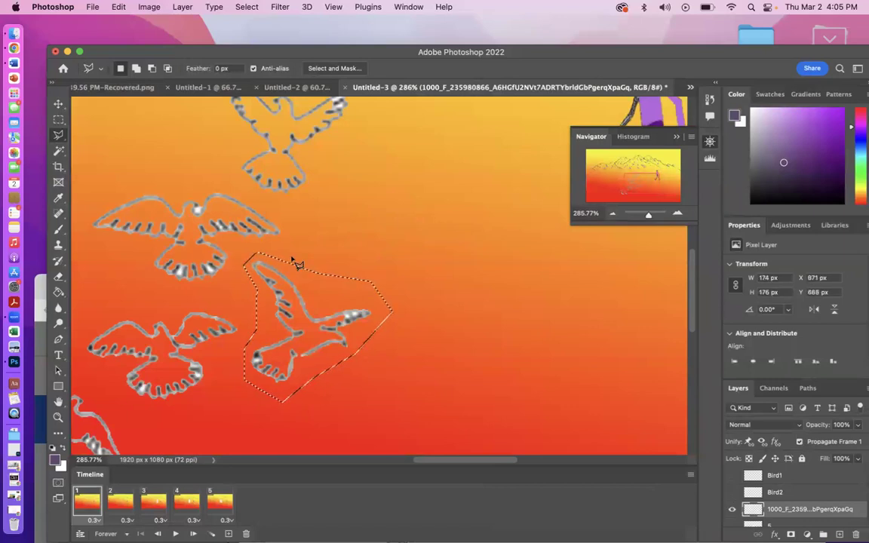
{"action": "right_click", "coordinate": [340, 291]}
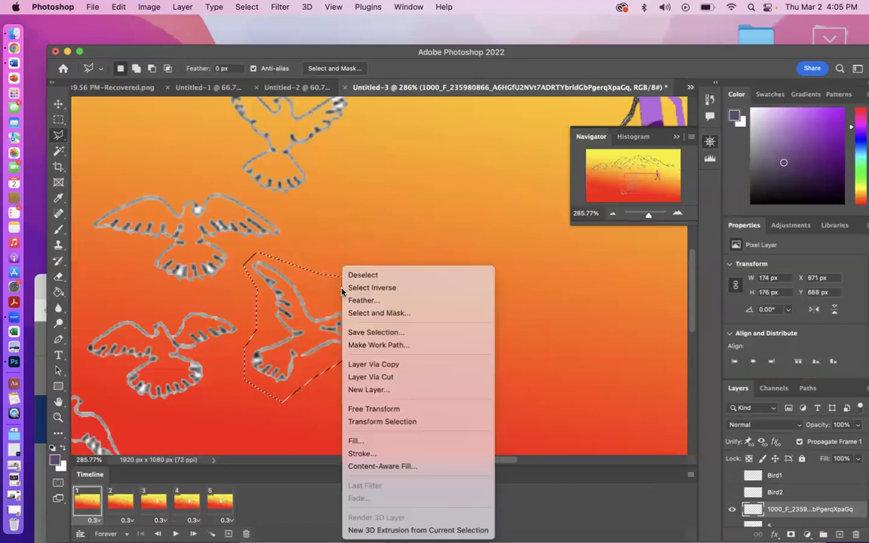
{"action": "left_click", "coordinate": [382, 378]}
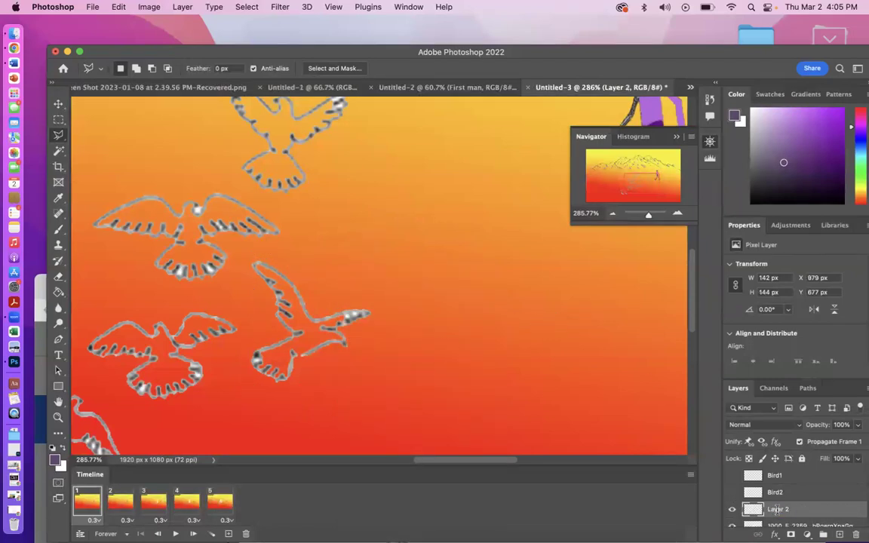
- Rename the third cut bird layer as Bird3 and hide it
{"action": "type", "text": "Bird3"}
{"action": "key", "text": "Return"}
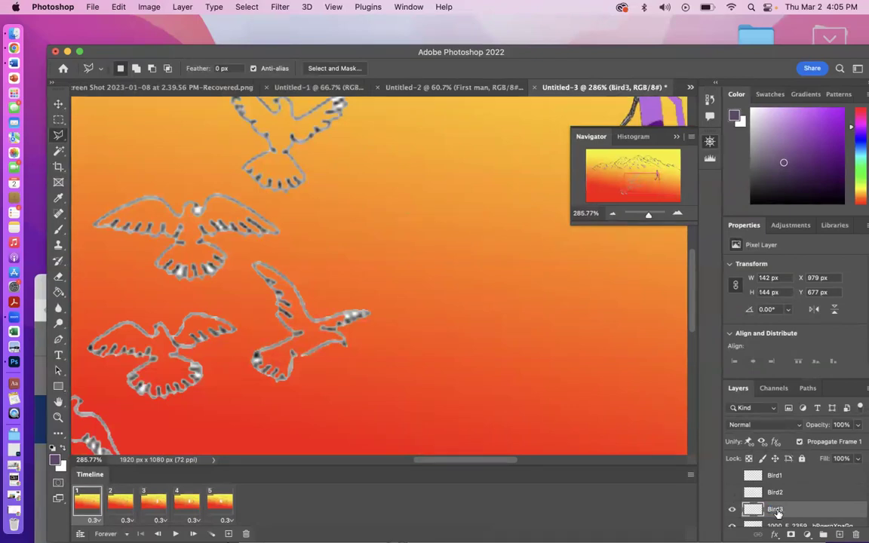
{"action": "scroll", "coordinate": [800, 502], "scroll_direction": "down", "scroll_amount": 2}
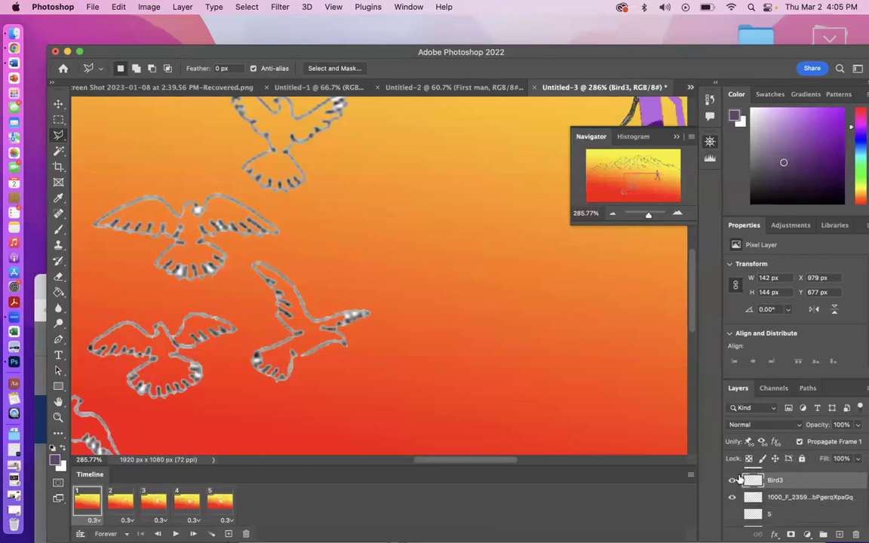
{"action": "left_click", "coordinate": [734, 481]}
- On the original flock layer, outline the lowest bird with the Polygonal Lasso, about 187 by 151 px, and cut it to a new layer
{"action": "left_click", "coordinate": [789, 497]}
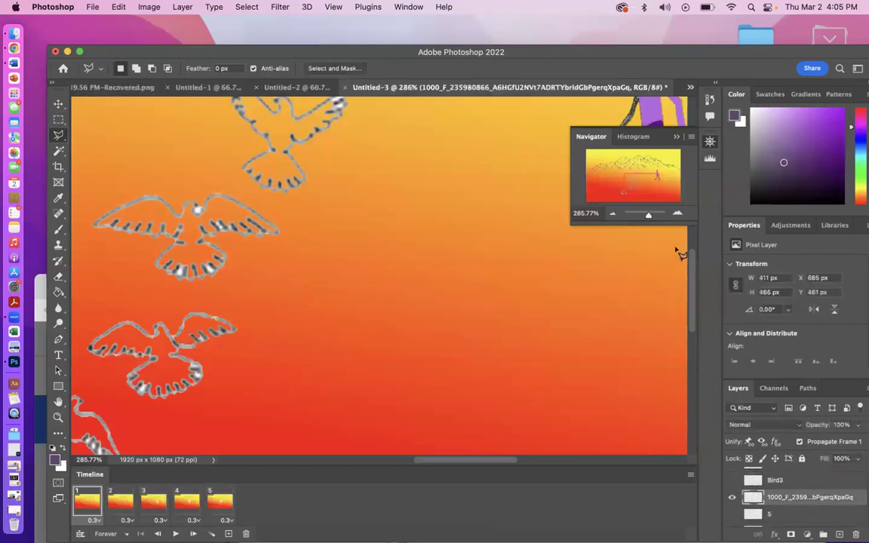
{"action": "mouse_move", "coordinate": [635, 202]}
{"action": "left_mouse_down"}
{"action": "mouse_move", "coordinate": [641, 189]}
{"action": "mouse_move", "coordinate": [626, 192]}
{"action": "left_mouse_up"}
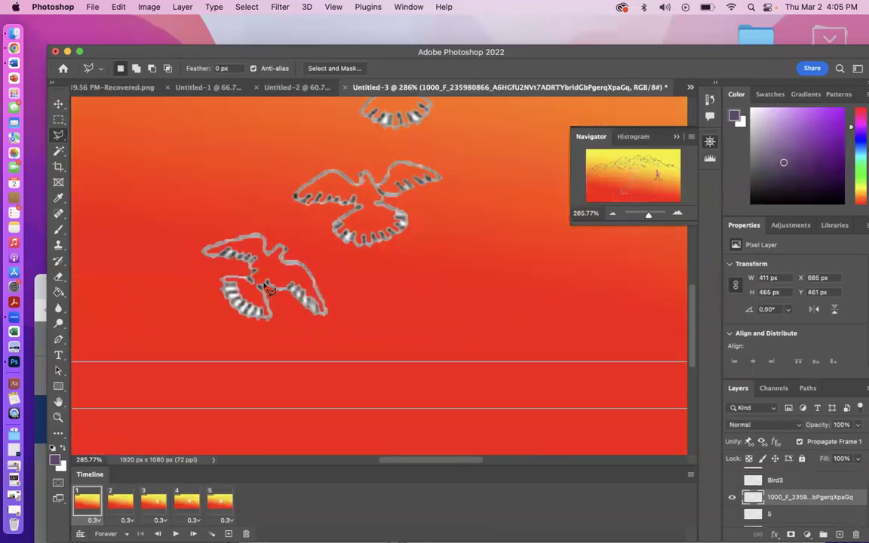
{"action": "scroll", "coordinate": [390, 276], "scroll_direction": "up", "scroll_amount": 5}
{"action": "scroll", "coordinate": [390, 276], "scroll_direction": "right", "scroll_amount": 4}
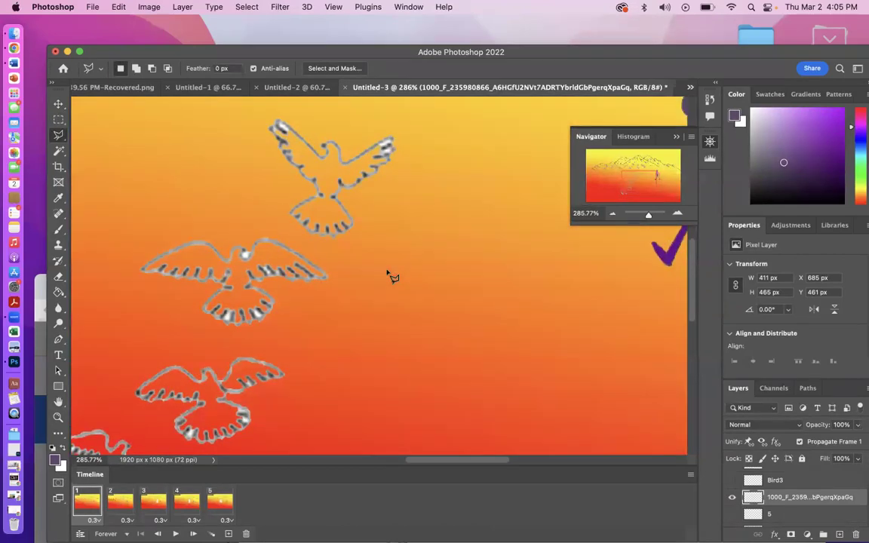
{"action": "scroll", "coordinate": [391, 276], "scroll_direction": "up", "scroll_amount": 3}
{"action": "scroll", "coordinate": [391, 276], "scroll_direction": "left", "scroll_amount": 1}
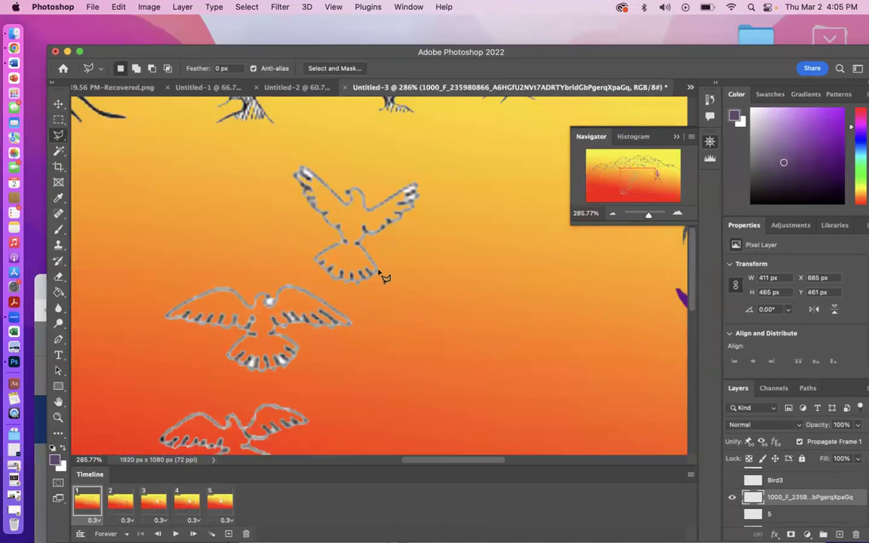
{"action": "scroll", "coordinate": [385, 278], "scroll_direction": "down", "scroll_amount": 4}
{"action": "scroll", "coordinate": [385, 278], "scroll_direction": "left", "scroll_amount": 3}
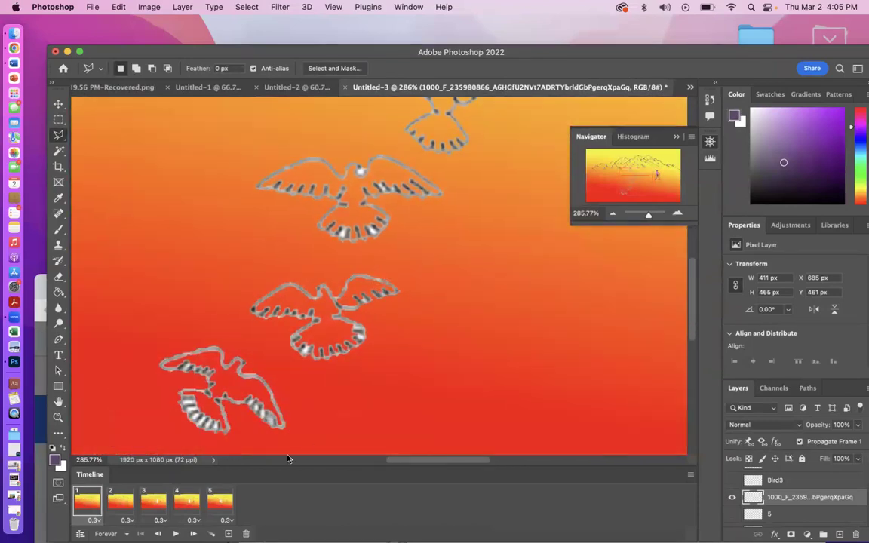
{"action": "left_click", "coordinate": [306, 419]}
{"action": "left_click", "coordinate": [279, 361]}
{"action": "left_click", "coordinate": [213, 320]}
{"action": "left_click", "coordinate": [159, 340]}
{"action": "left_click", "coordinate": [148, 362]}
{"action": "left_click", "coordinate": [156, 425]}
{"action": "left_click", "coordinate": [205, 447]}
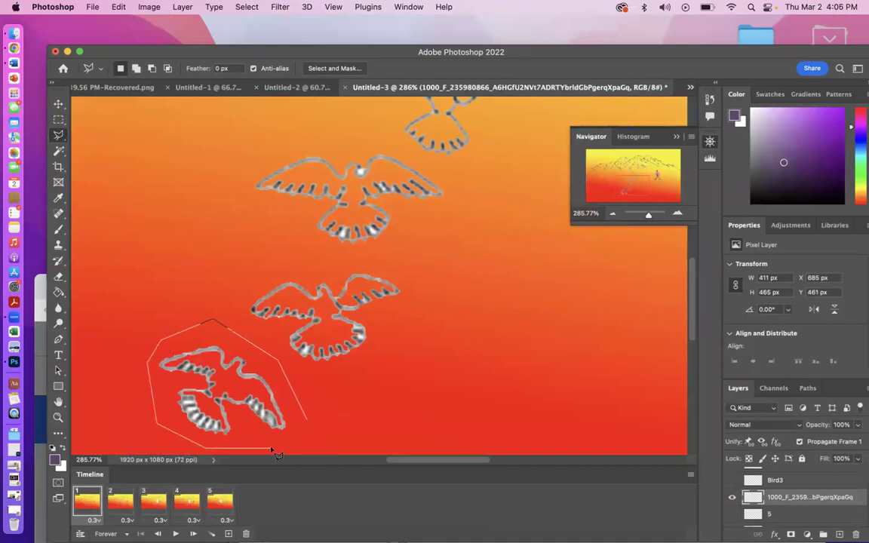
{"action": "double_click", "coordinate": [309, 423]}
{"action": "right_click", "coordinate": [245, 385]}
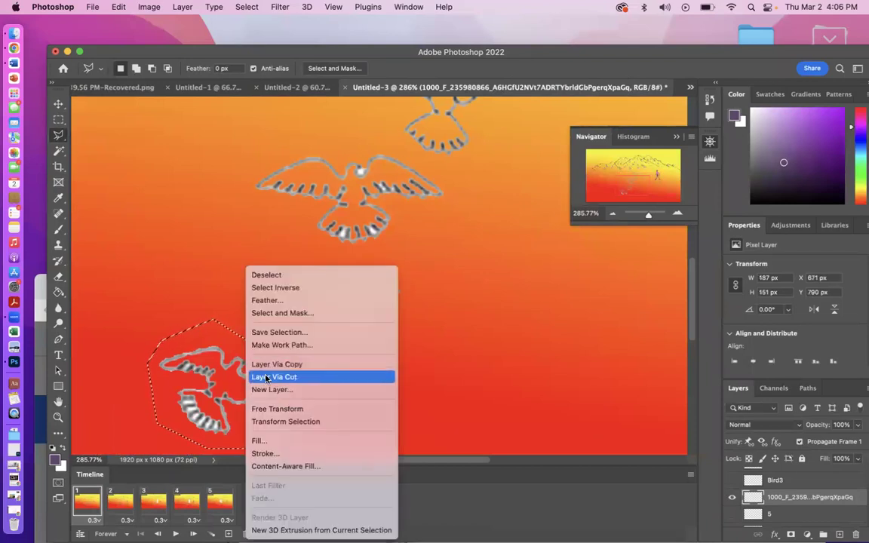
{"action": "left_click", "coordinate": [265, 377]}
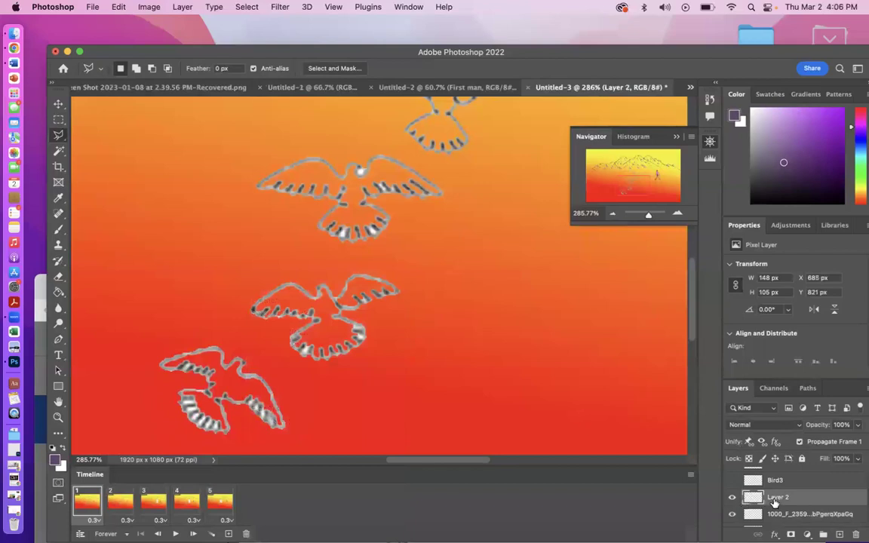
- Rename the fourth cut bird layer as Bird 4 and hide it
{"action": "type", "text": "Bird 4"}
{"action": "key", "text": "Return"}
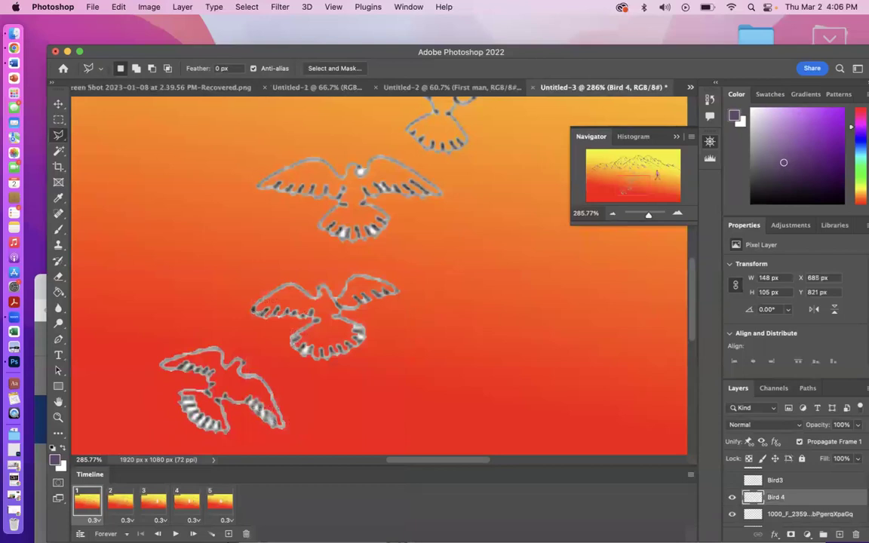
{"action": "left_click", "coordinate": [732, 497]}
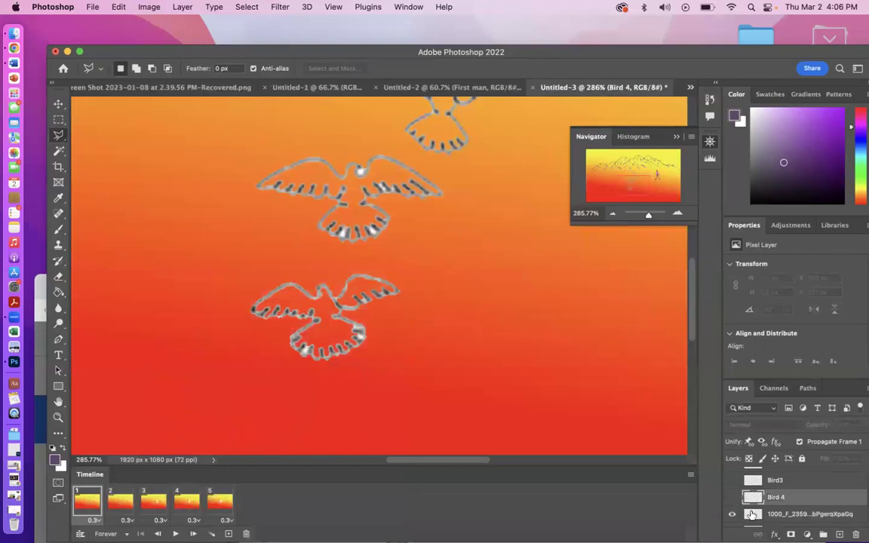
- On the flock layer, outline the lowest remaining bird with the Polygonal Lasso, about 221 by 167 px, and cut it to a new layer
{"action": "left_click", "coordinate": [781, 514]}
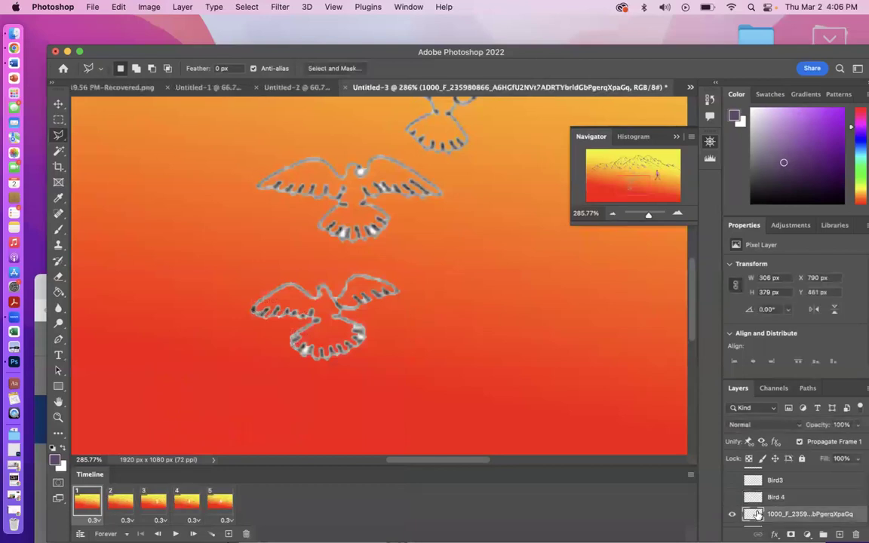
{"action": "left_click", "coordinate": [307, 262]}
{"action": "left_click", "coordinate": [251, 269]}
{"action": "left_click", "coordinate": [232, 305]}
{"action": "mouse_move", "coordinate": [258, 360]}
{"action": "left_mouse_down"}
{"action": "mouse_move", "coordinate": [338, 386]}
{"action": "mouse_move", "coordinate": [381, 372]}
{"action": "mouse_move", "coordinate": [400, 305]}
{"action": "mouse_move", "coordinate": [422, 272]}
{"action": "left_mouse_up"}
{"action": "left_click", "coordinate": [422, 269]}
{"action": "left_click", "coordinate": [360, 242]}
{"action": "left_click", "coordinate": [328, 263]}
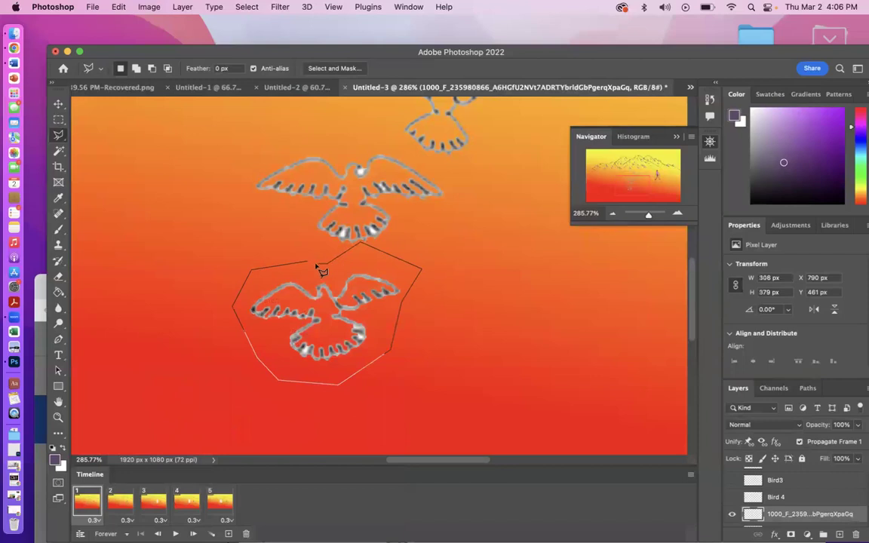
{"action": "left_click", "coordinate": [309, 264]}
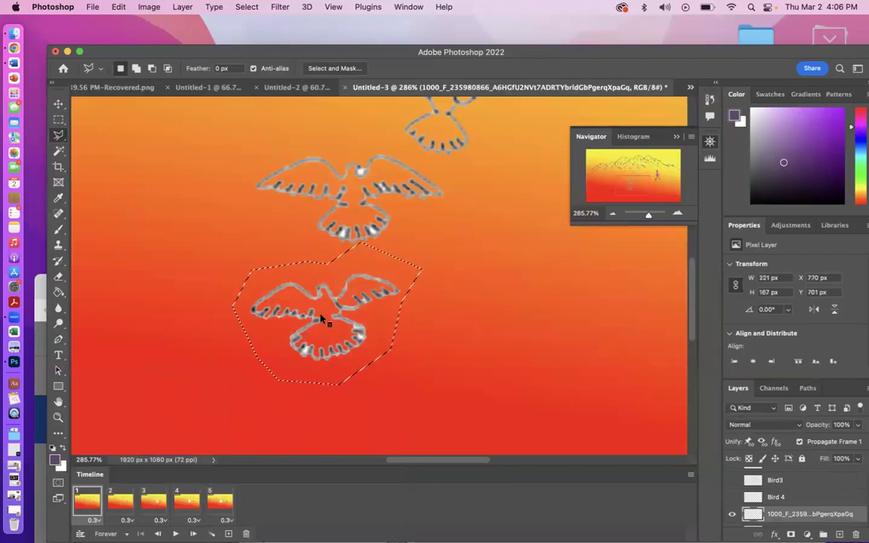
{"action": "right_click", "coordinate": [321, 317]}
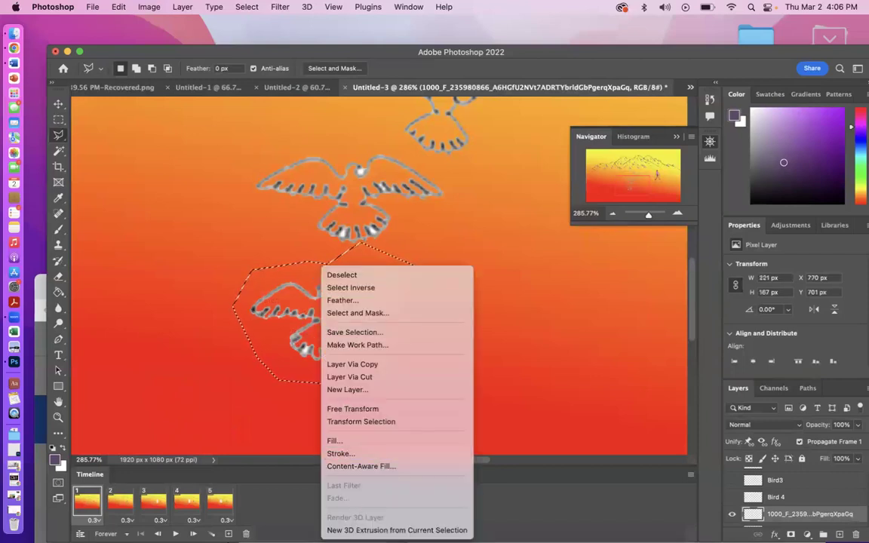
{"action": "left_click", "coordinate": [379, 377]}
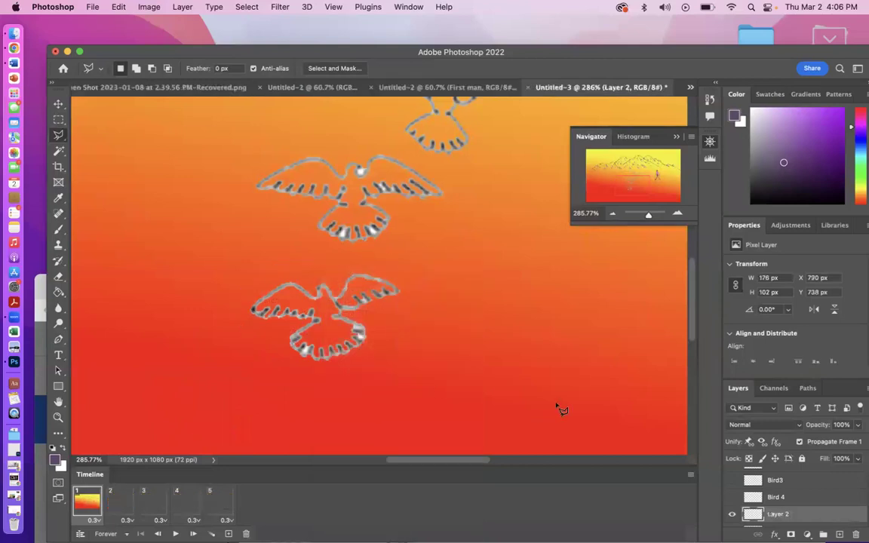
- Rename the fifth cut bird layer as Bird 5 and hide it
{"action": "double_click", "coordinate": [779, 515]}
{"action": "type", "text": "Bird 5"}
{"action": "key", "text": "Return"}
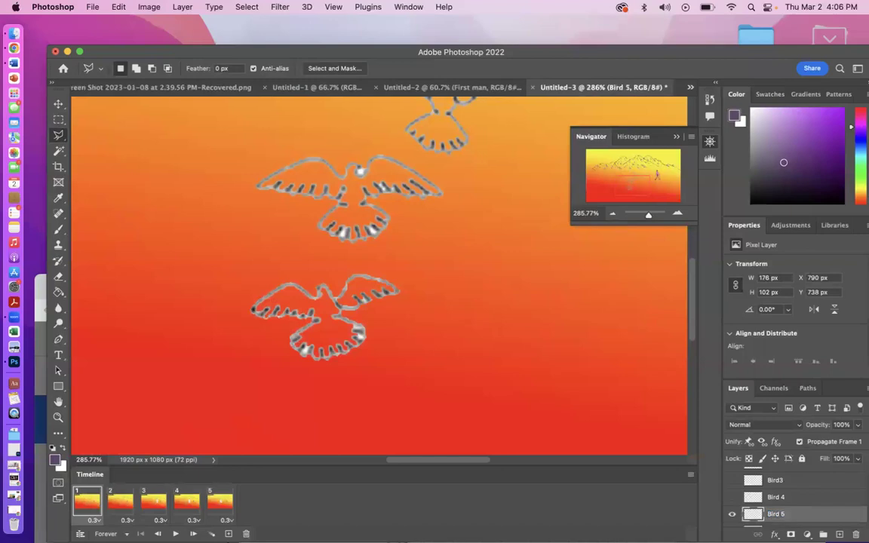
{"action": "scroll", "coordinate": [841, 497], "scroll_direction": "down", "scroll_amount": 3}
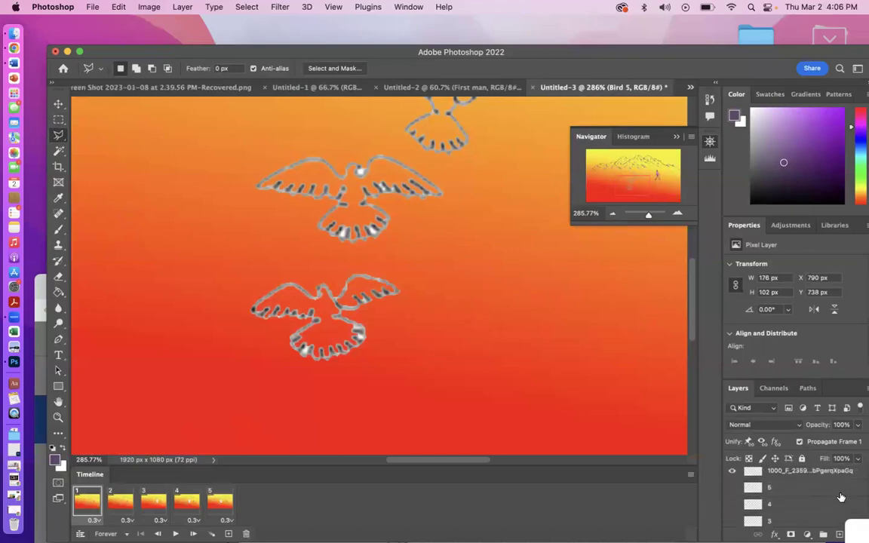
{"action": "left_click", "coordinate": [732, 475]}
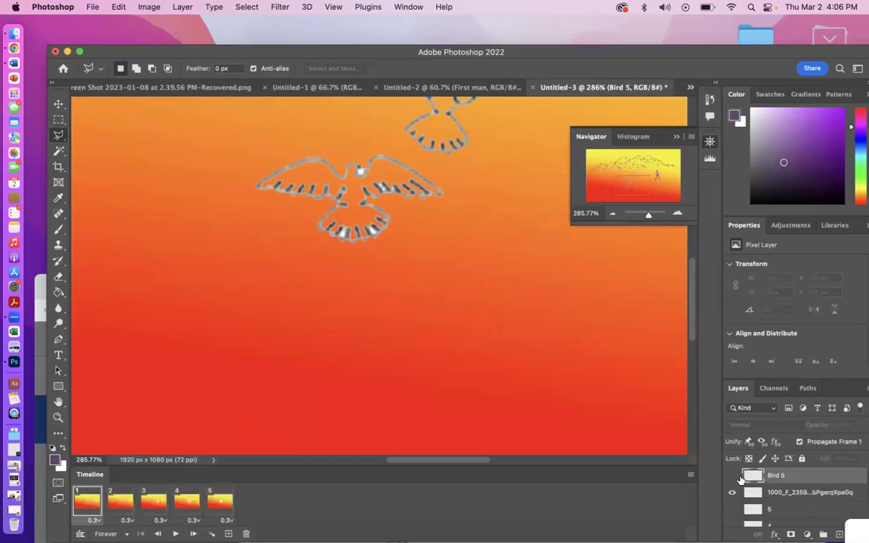
- On the flock layer, outline the lower wide-winged bird with the Polygonal Lasso, about 263 by 160 px, and cut it to a new layer
{"action": "left_click", "coordinate": [777, 492]}
{"action": "scroll", "coordinate": [414, 217], "scroll_direction": "up", "scroll_amount": 4}
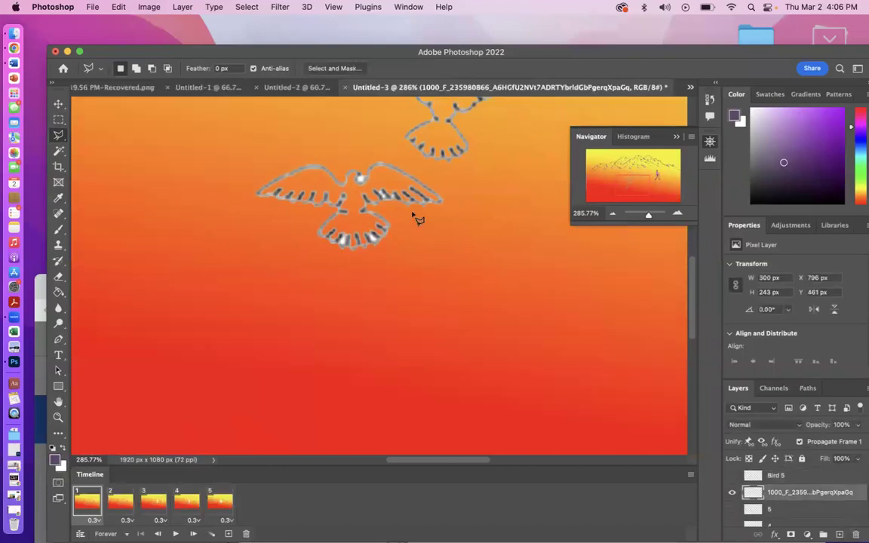
{"action": "left_click", "coordinate": [398, 206]}
{"action": "left_click", "coordinate": [453, 238]}
{"action": "left_click", "coordinate": [456, 286]}
{"action": "left_click", "coordinate": [413, 326]}
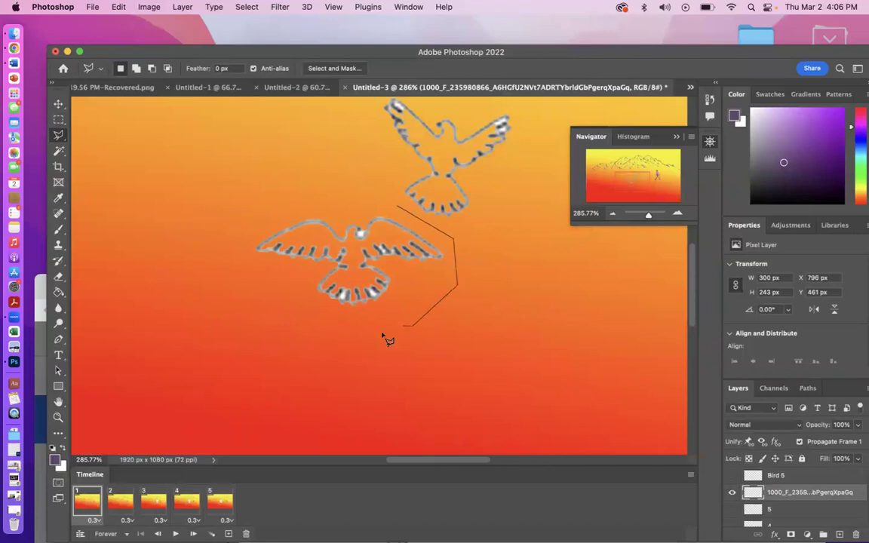
{"action": "left_click", "coordinate": [332, 332]}
{"action": "left_click", "coordinate": [243, 288]}
{"action": "left_click", "coordinate": [232, 213]}
{"action": "left_click", "coordinate": [286, 195]}
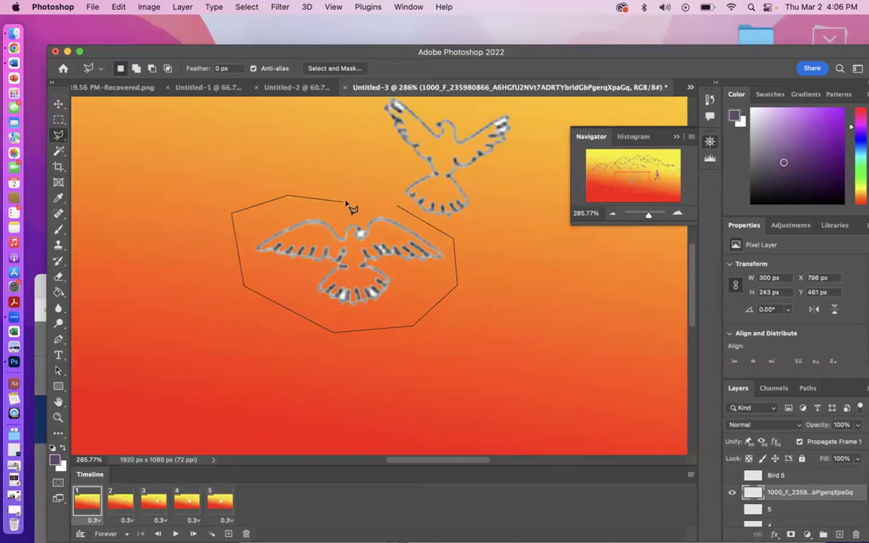
{"action": "left_click", "coordinate": [397, 206]}
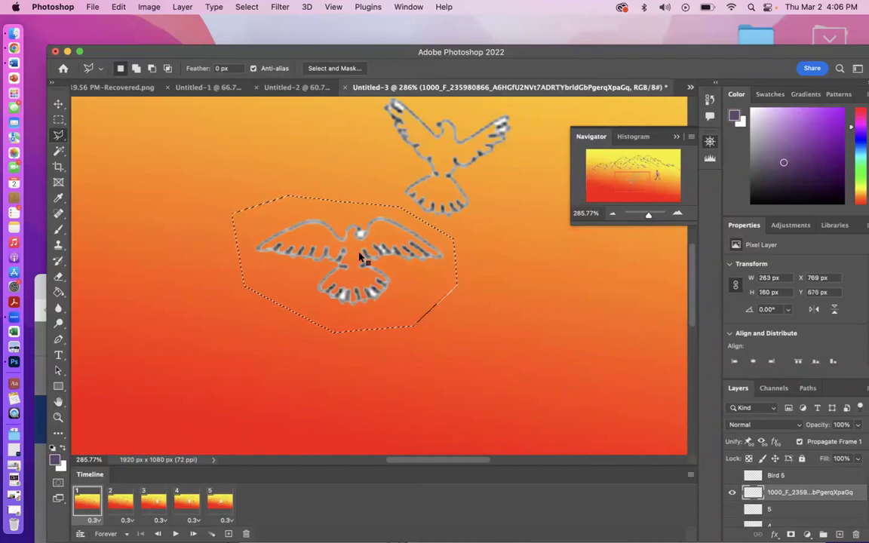
{"action": "right_click", "coordinate": [367, 252]}
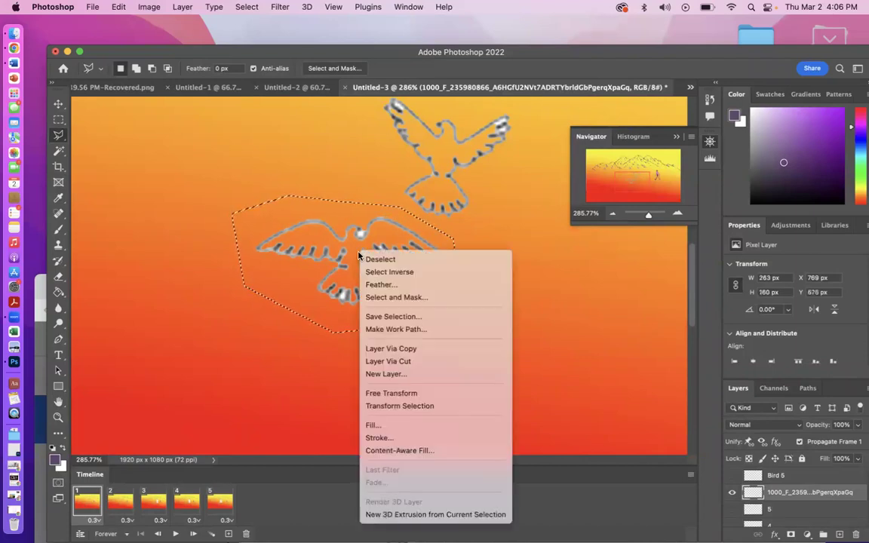
{"action": "left_click", "coordinate": [422, 362]}
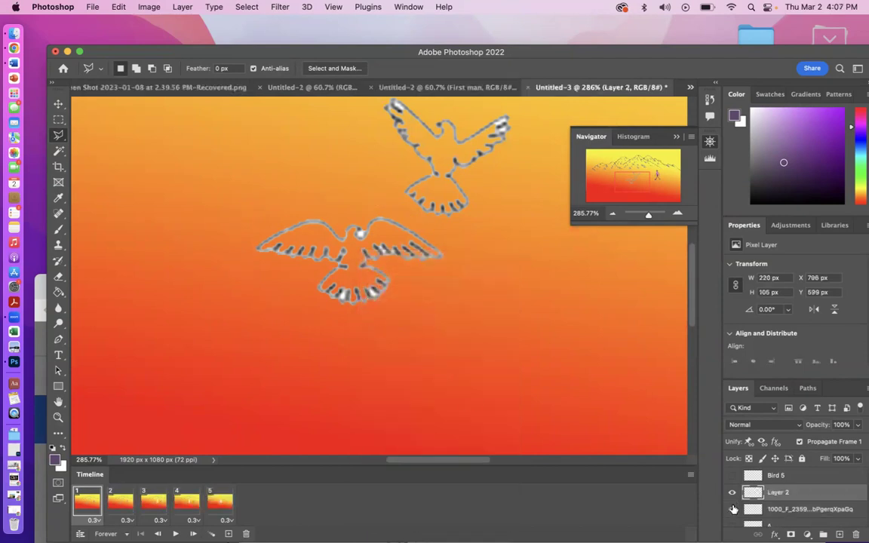
- Rename the sixth cut bird layer as Bird 6 and hide it
{"action": "type", "text": "Bird 6"}
{"action": "key", "text": "Return"}
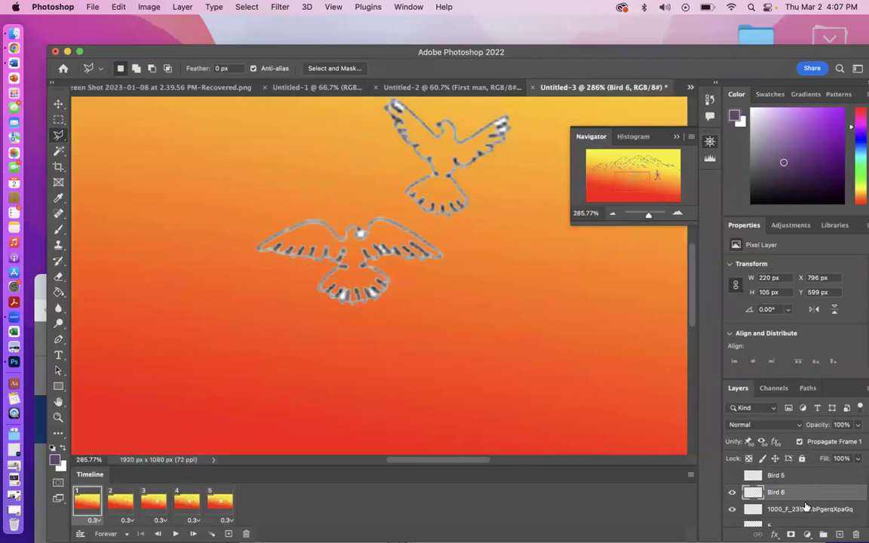
{"action": "left_click", "coordinate": [732, 491]}
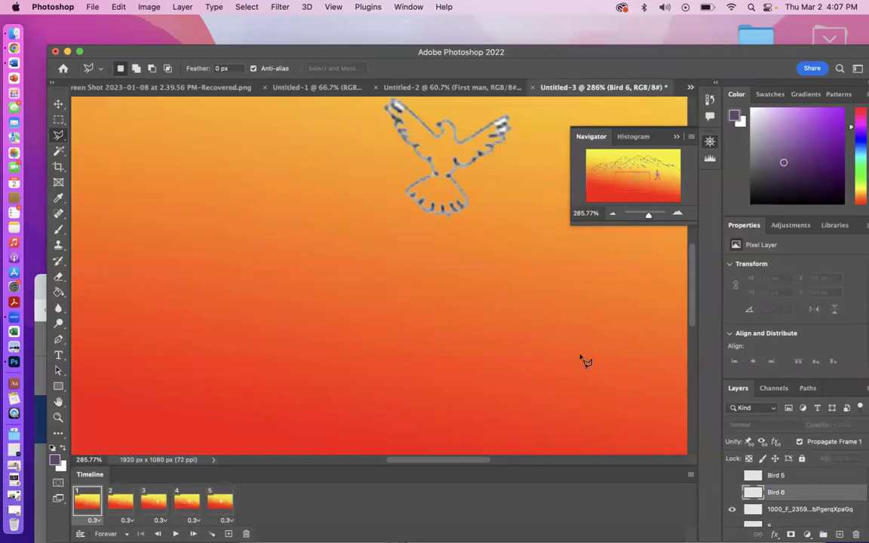
- On the flock layer, outline the last remaining bird with the Polygonal Lasso, about 180 px wide, and cut it to a new layer
{"action": "scroll", "coordinate": [585, 361], "scroll_direction": "up", "scroll_amount": 3}
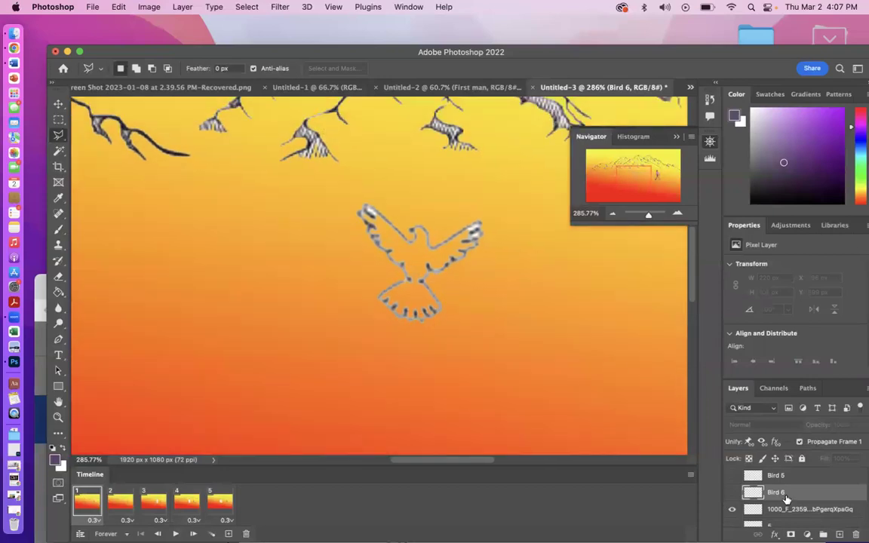
{"action": "left_click", "coordinate": [789, 509]}
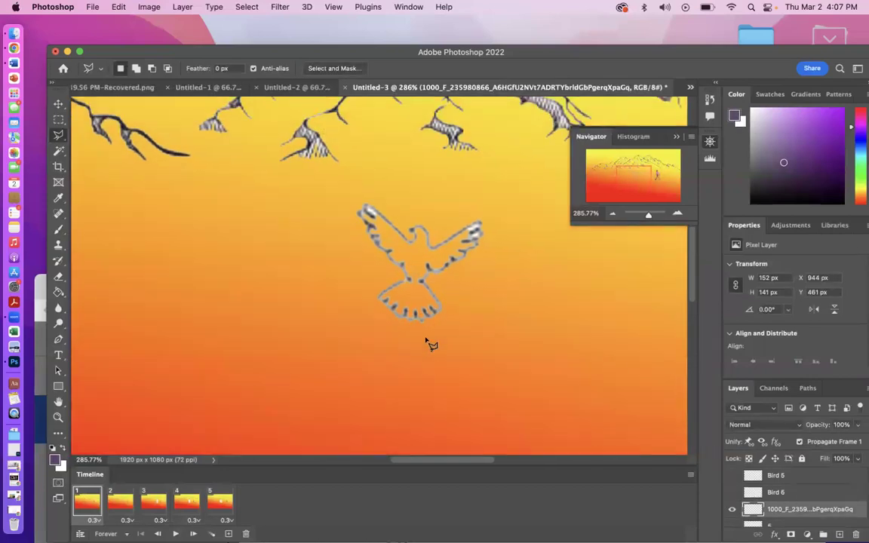
{"action": "mouse_move", "coordinate": [426, 336]}
{"action": "left_mouse_down"}
{"action": "mouse_move", "coordinate": [355, 328]}
{"action": "mouse_move", "coordinate": [339, 203]}
{"action": "mouse_move", "coordinate": [377, 169]}
{"action": "mouse_move", "coordinate": [493, 208]}
{"action": "mouse_move", "coordinate": [493, 257]}
{"action": "mouse_move", "coordinate": [467, 315]}
{"action": "mouse_move", "coordinate": [430, 341]}
{"action": "left_mouse_up"}
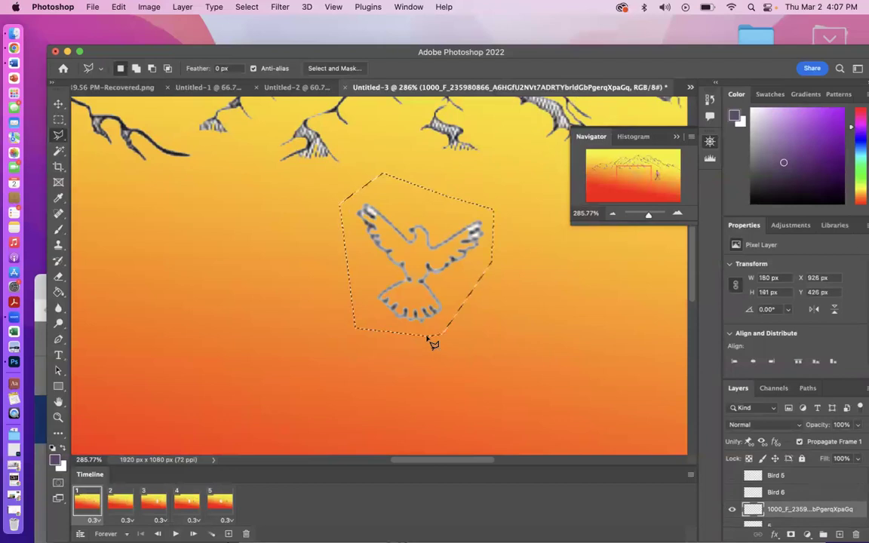
{"action": "right_click", "coordinate": [405, 245]}
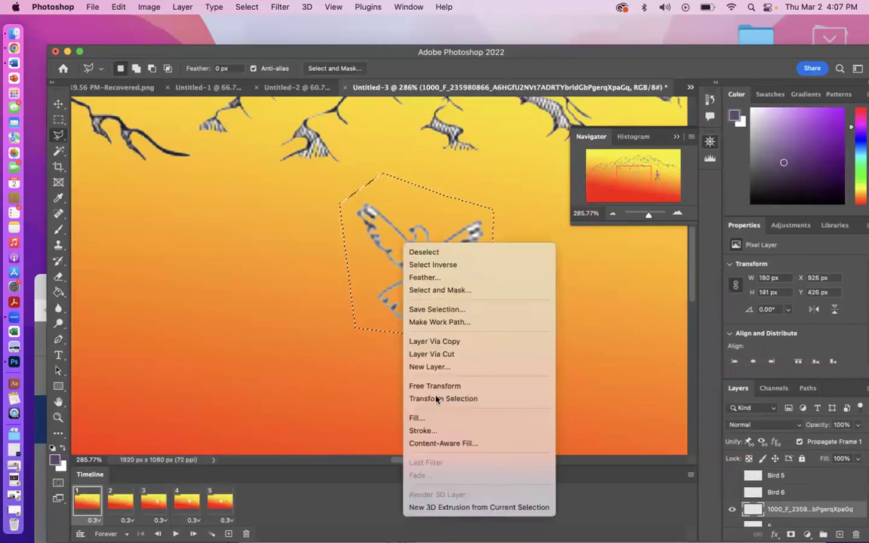
{"action": "left_click", "coordinate": [436, 355]}
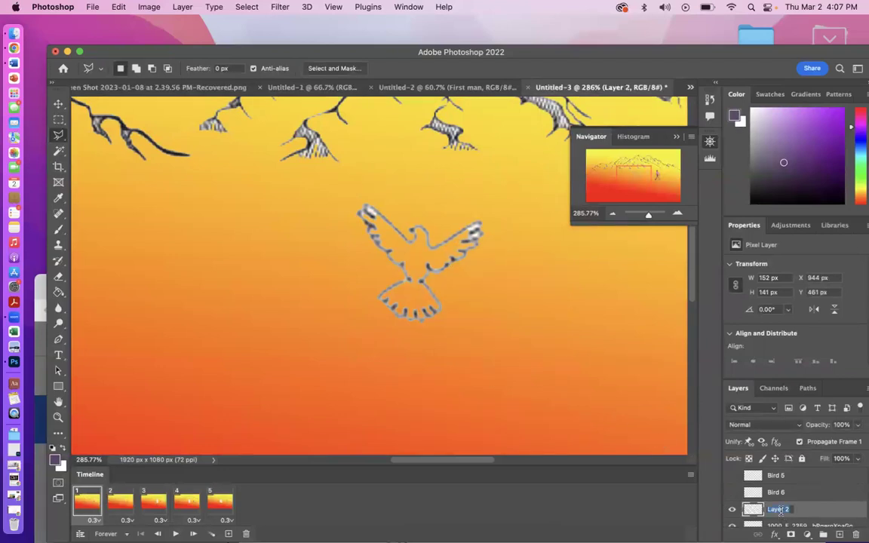
- Rename the seventh cut bird layer as Bird 7
{"action": "type", "text": "Bird 7"}
{"action": "key", "text": "Return"}
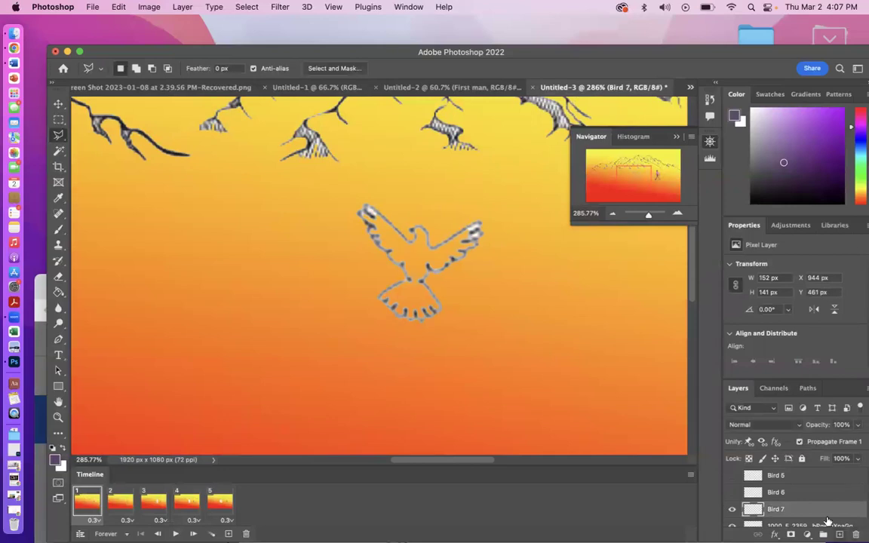
- Delete the leftover flock layer that sits below Bird 7
{"action": "scroll", "coordinate": [818, 494], "scroll_direction": "down", "scroll_amount": 2}
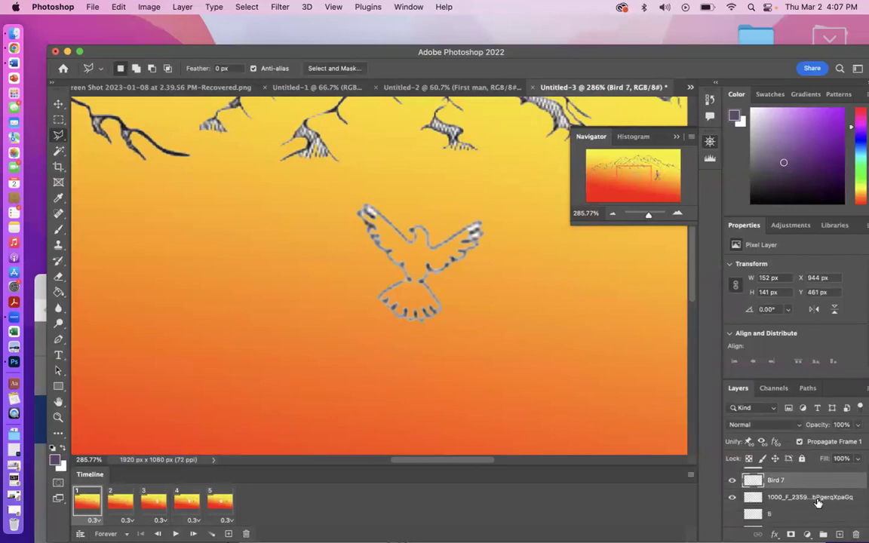
{"action": "left_click", "coordinate": [818, 499]}
{"action": "right_click", "coordinate": [818, 500]}
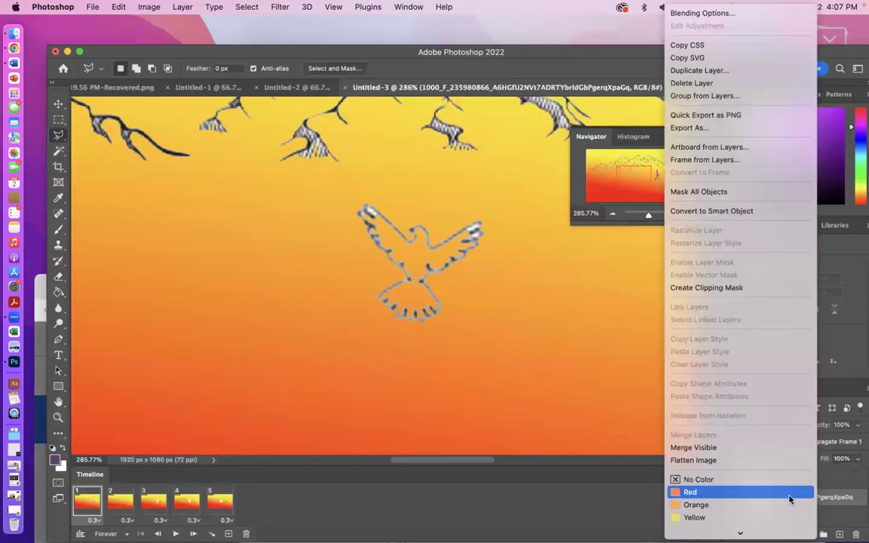
{"action": "mouse_move", "coordinate": [784, 535]}
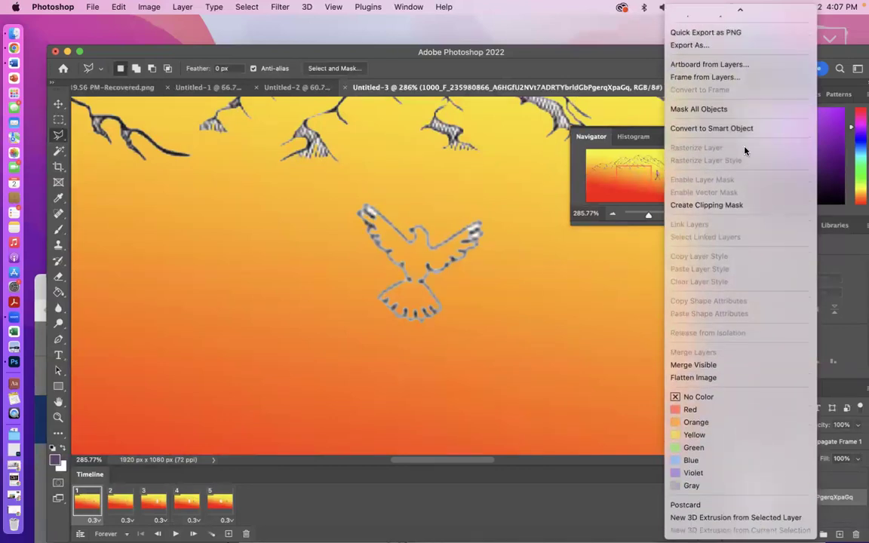
{"action": "mouse_move", "coordinate": [724, 6]}
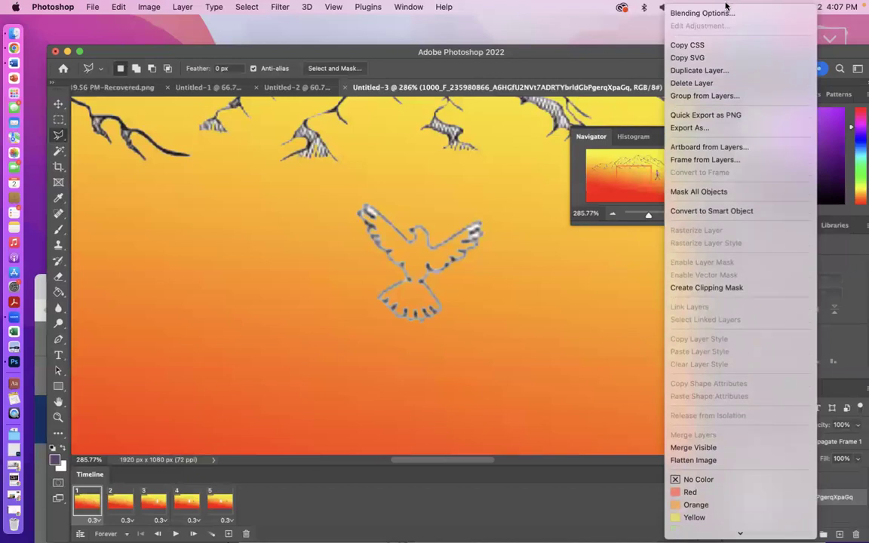
{"action": "left_click", "coordinate": [724, 84]}
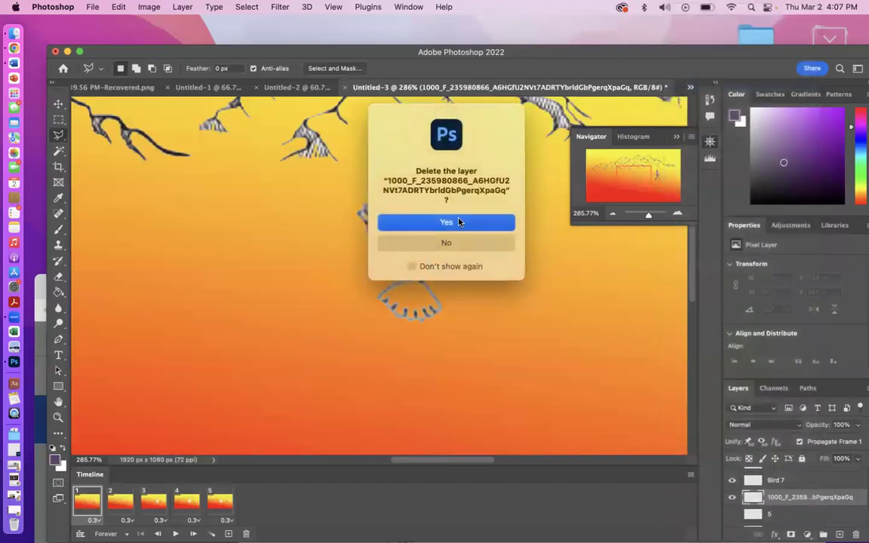
{"action": "left_click", "coordinate": [458, 222]}
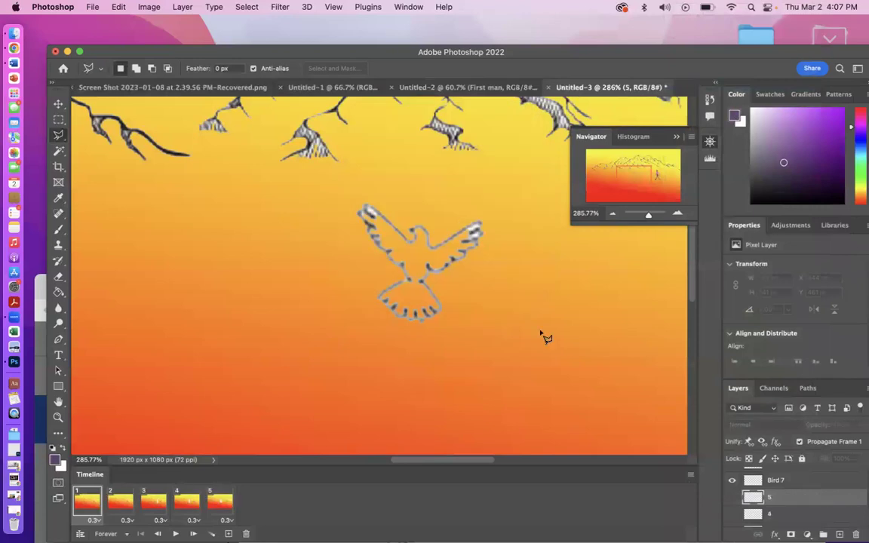
- Check what layer 5 contains, hide it again along with Bird 7, and enlarge the layer list to fit all seven bird layers
{"action": "left_click", "coordinate": [735, 497]}
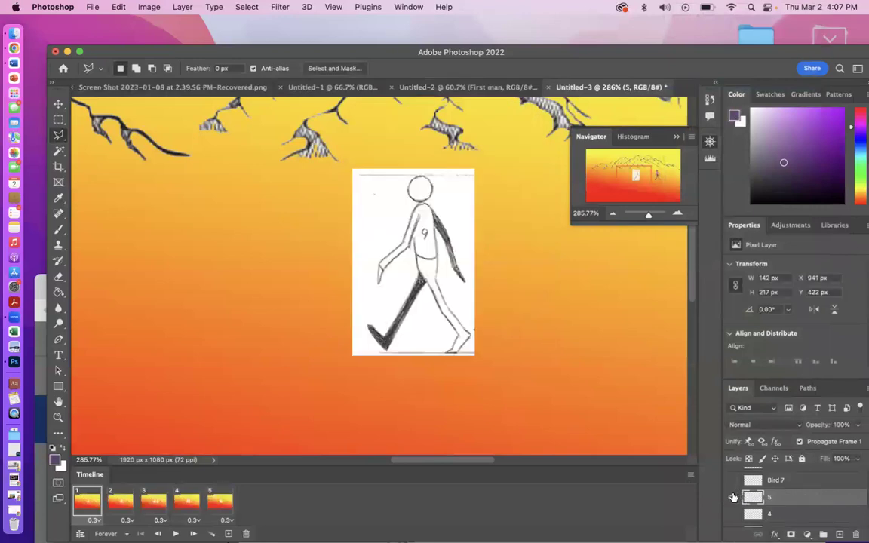
{"action": "left_click", "coordinate": [734, 497]}
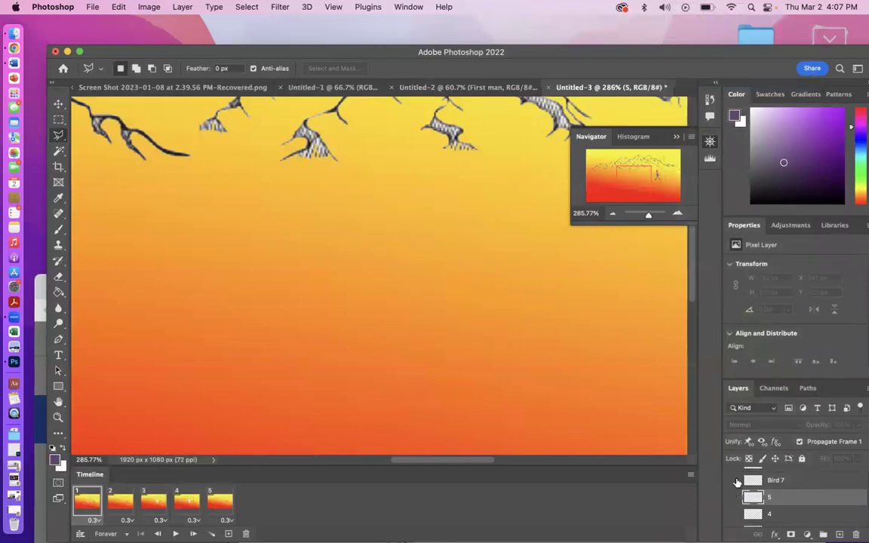
{"action": "scroll", "coordinate": [777, 492], "scroll_direction": "down", "scroll_amount": 5}
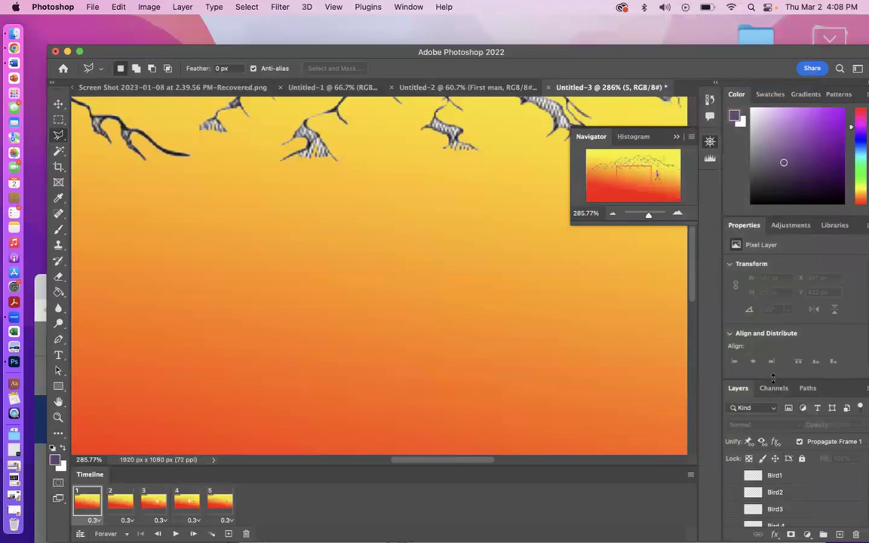
{"action": "left_click_drag", "start_coordinate": [772, 379], "coordinate": [764, 316]}
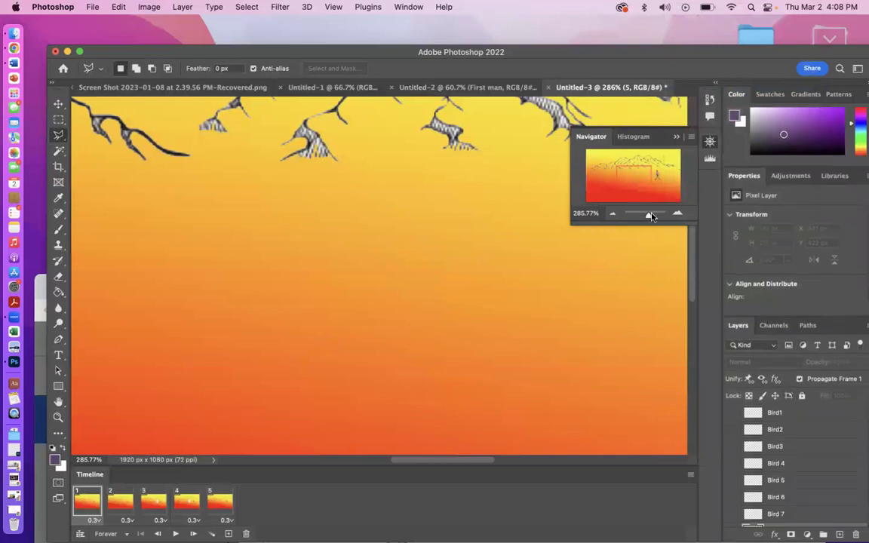
- Show Bird 7 and, with Auto-Select turned off for the Move tool, move it onto the right-hand mountain peak, about X 1177, Y 183 px
{"action": "left_click_drag", "start_coordinate": [650, 217], "coordinate": [644, 219]}
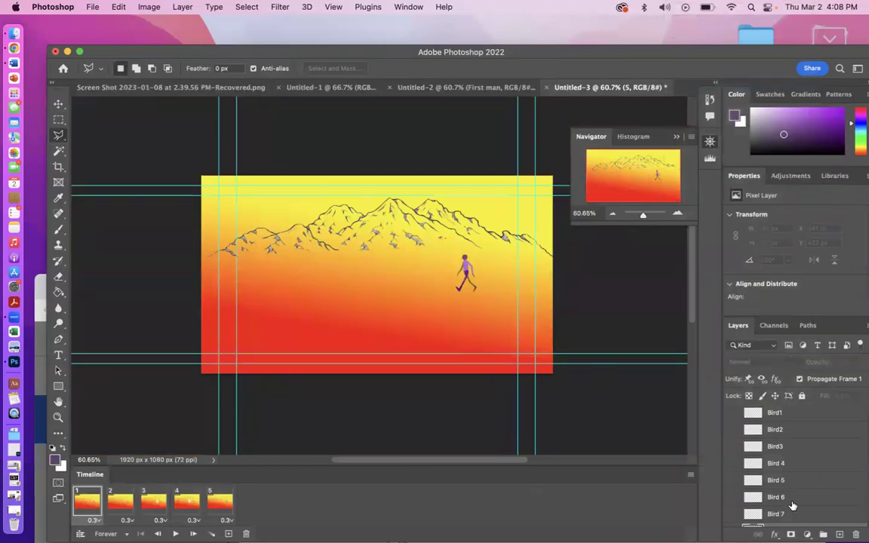
{"action": "scroll", "coordinate": [736, 480], "scroll_direction": "down", "scroll_amount": 2}
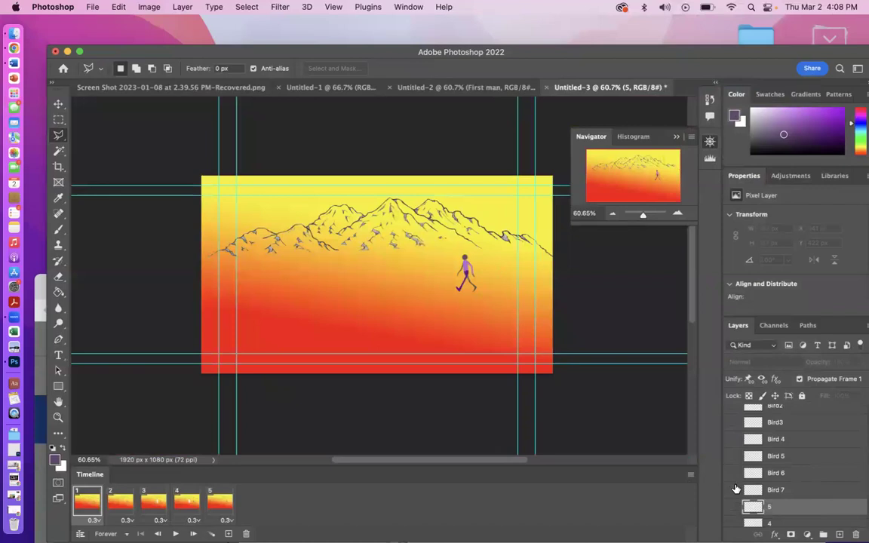
{"action": "left_click", "coordinate": [732, 492]}
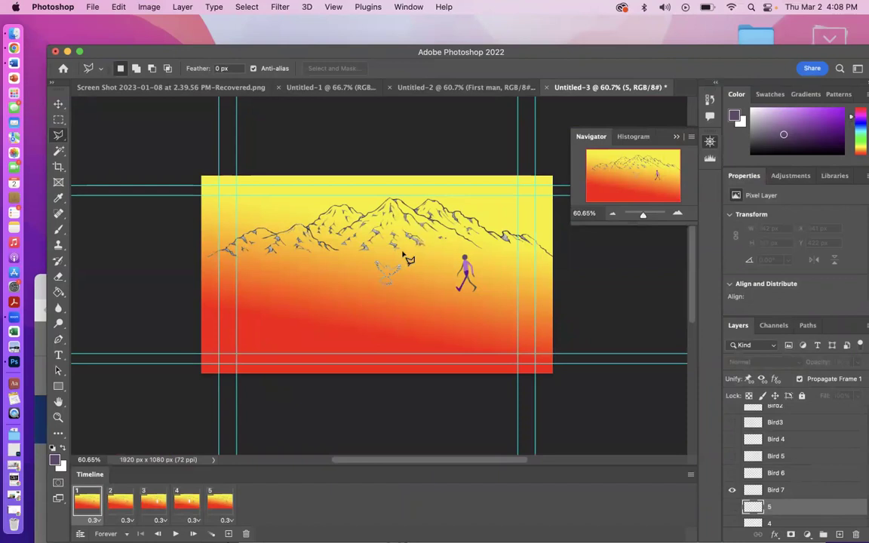
{"action": "left_click", "coordinate": [59, 106]}
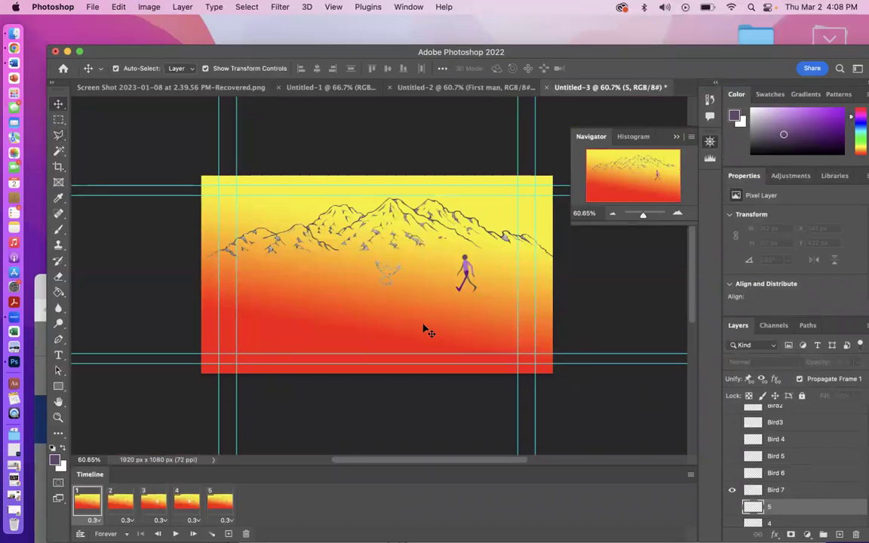
{"action": "left_click_drag", "start_coordinate": [642, 215], "coordinate": [644, 218]}
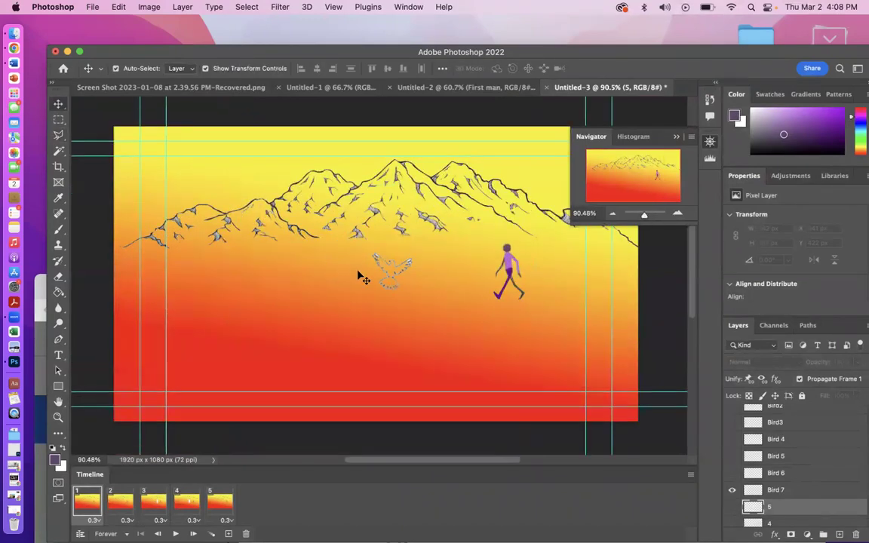
{"action": "left_click", "coordinate": [142, 70]}
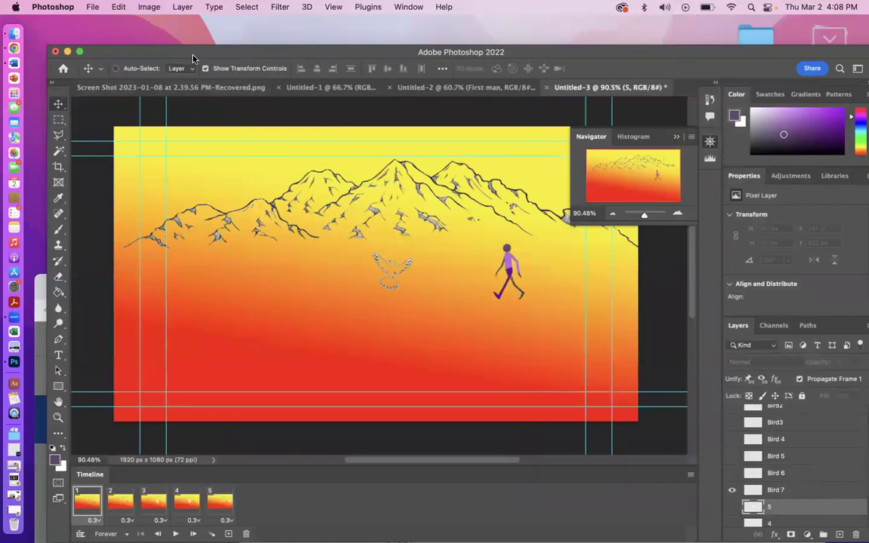
{"action": "left_click", "coordinate": [759, 492]}
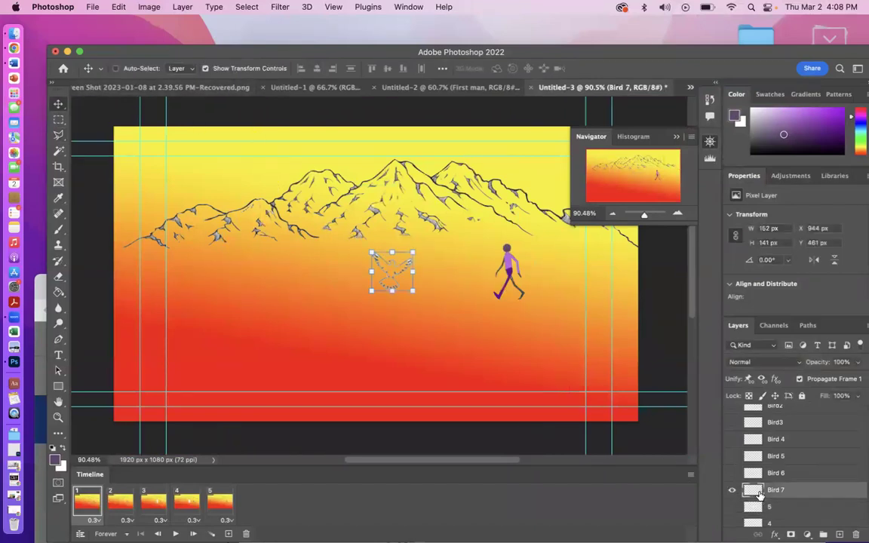
{"action": "left_click_drag", "start_coordinate": [390, 275], "coordinate": [457, 195]}
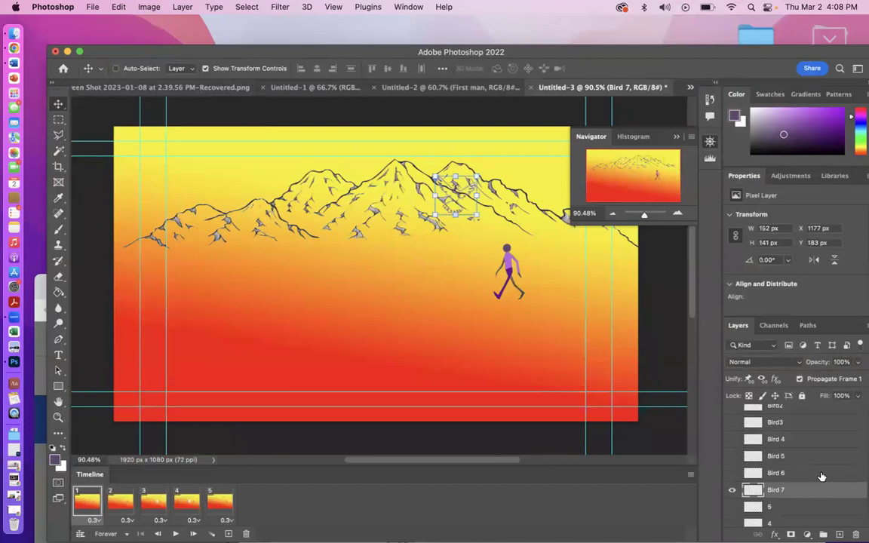
- Scale all seven bird layers together to about 366 by 423 px overall, and move Bird 7 into the sky at about X 1384, Y 93 px
{"action": "scroll", "coordinate": [805, 468], "scroll_direction": "up", "scroll_amount": 2}
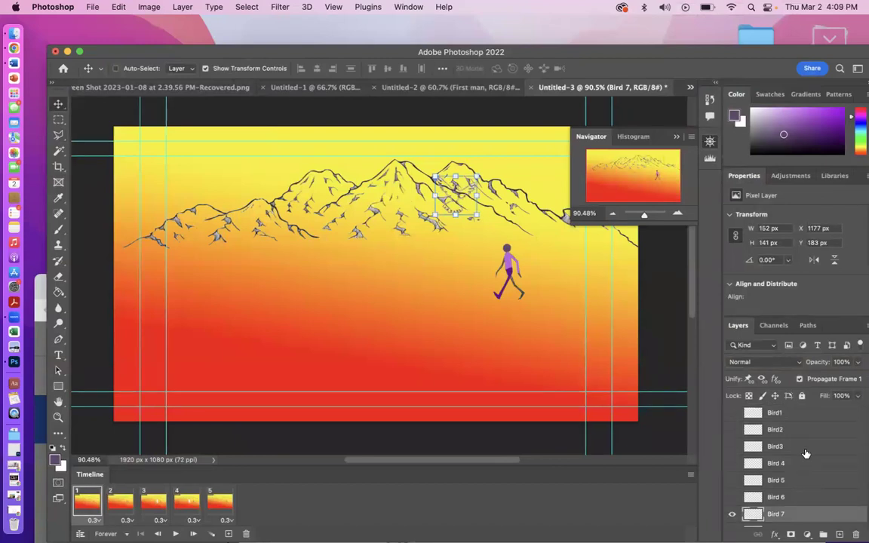
{"action": "left_click", "coordinate": [808, 415], "text": "shift"}
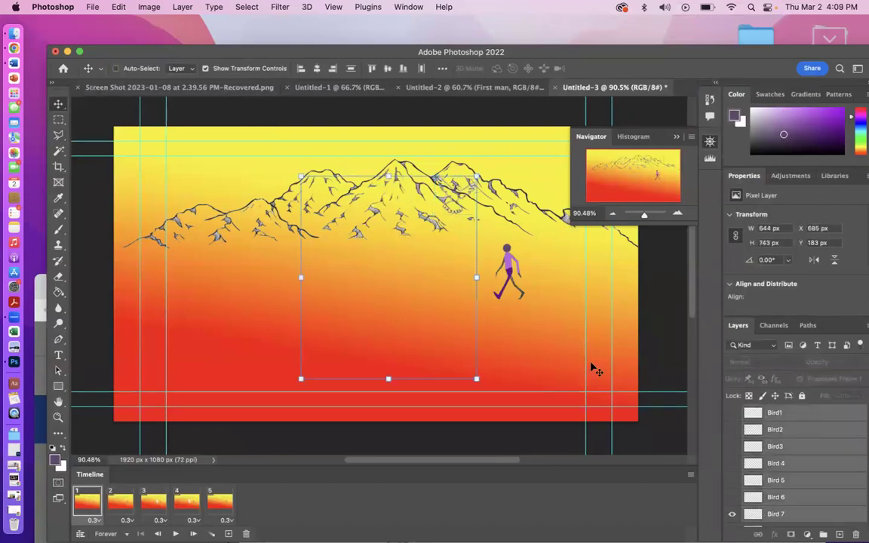
{"action": "left_click_drag", "start_coordinate": [478, 377], "coordinate": [394, 295]}
{"action": "key", "text": "Return"}
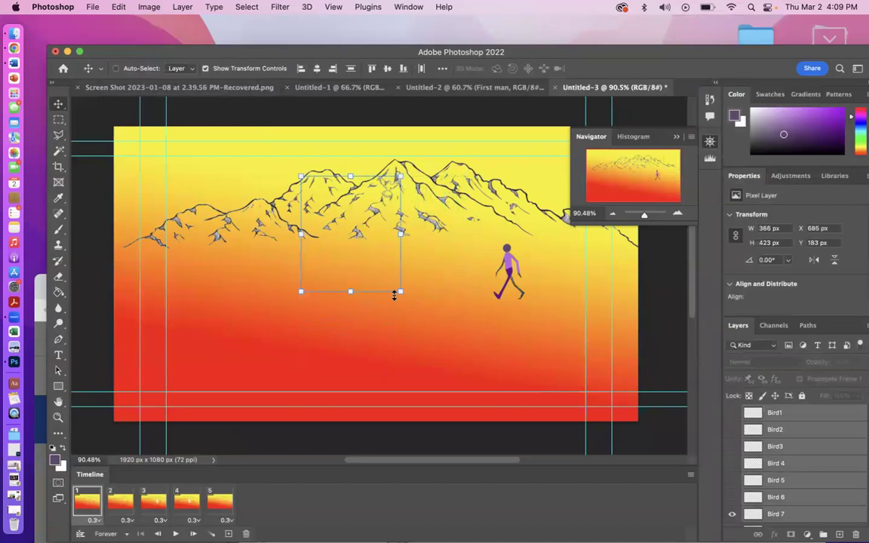
{"action": "left_click", "coordinate": [815, 514]}
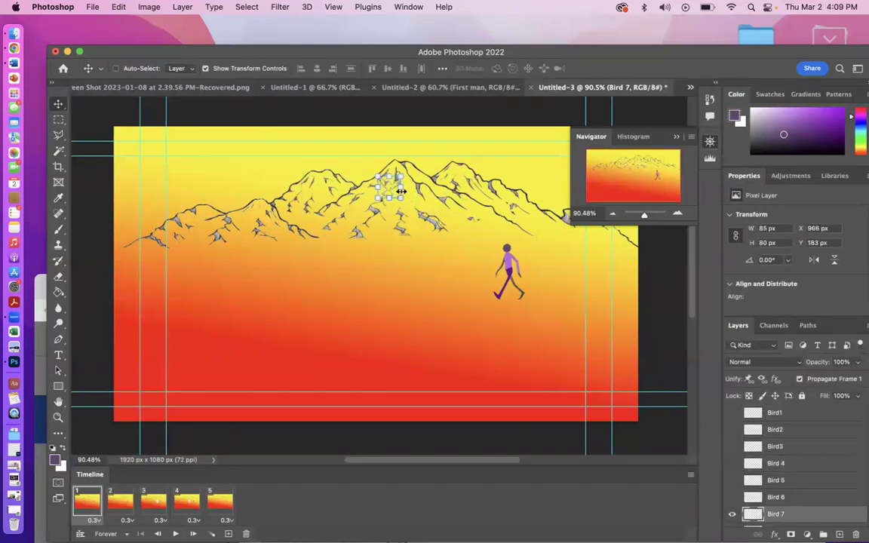
{"action": "left_click_drag", "start_coordinate": [391, 187], "coordinate": [503, 163]}
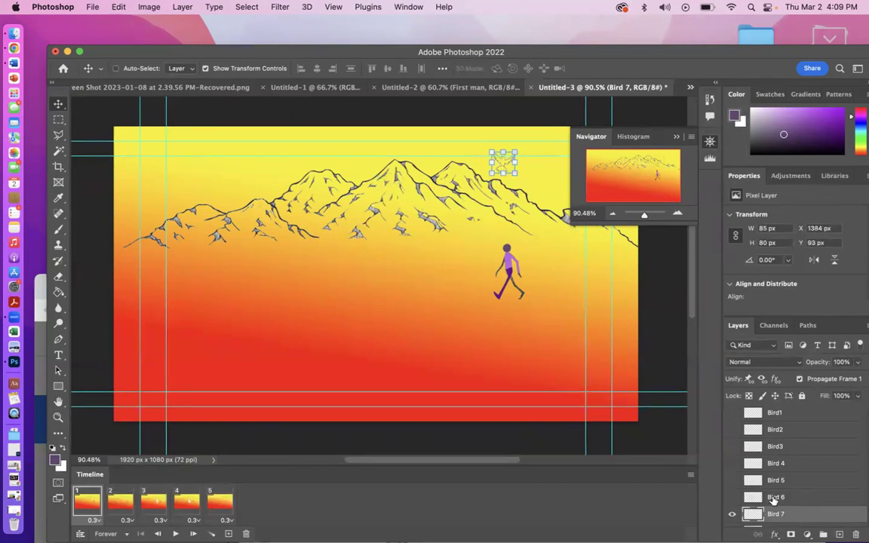
- Show Bird 6 and move it into the sky just left of Bird 7, at about X 1254, Y 73 px
{"action": "left_click", "coordinate": [731, 498]}
{"action": "mouse_move", "coordinate": [335, 254]}
{"action": "left_mouse_down"}
{"action": "mouse_move", "coordinate": [383, 188]}
{"action": "mouse_move", "coordinate": [359, 205]}
{"action": "mouse_move", "coordinate": [324, 258]}
{"action": "mouse_move", "coordinate": [334, 247]}
{"action": "left_mouse_up"}
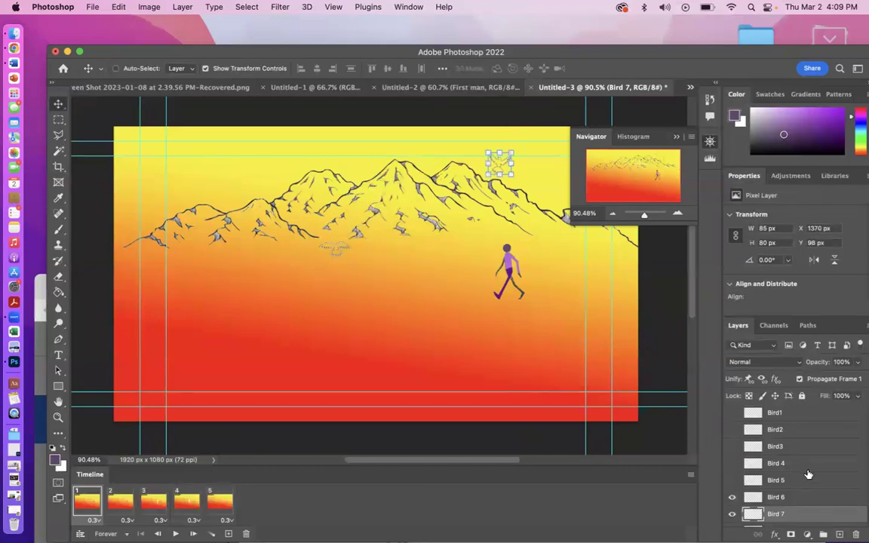
{"action": "left_click", "coordinate": [801, 497]}
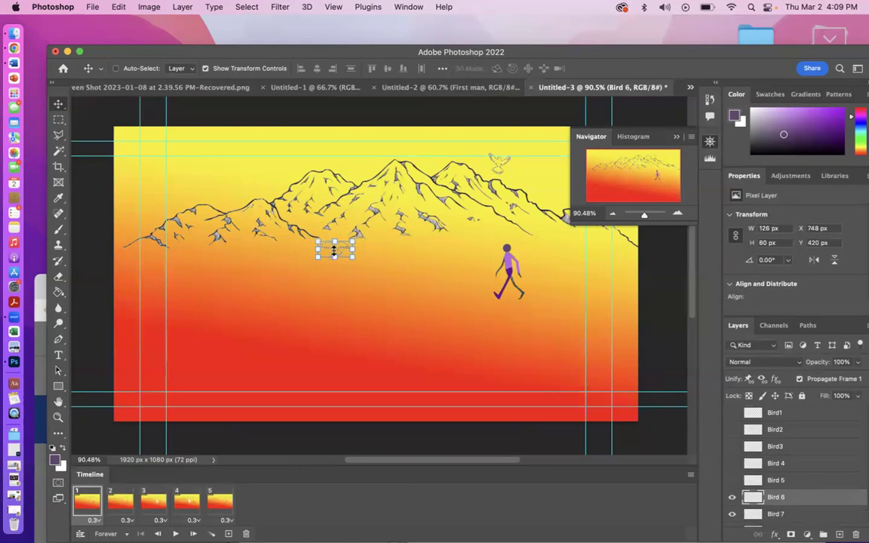
{"action": "left_click_drag", "start_coordinate": [336, 253], "coordinate": [475, 149]}
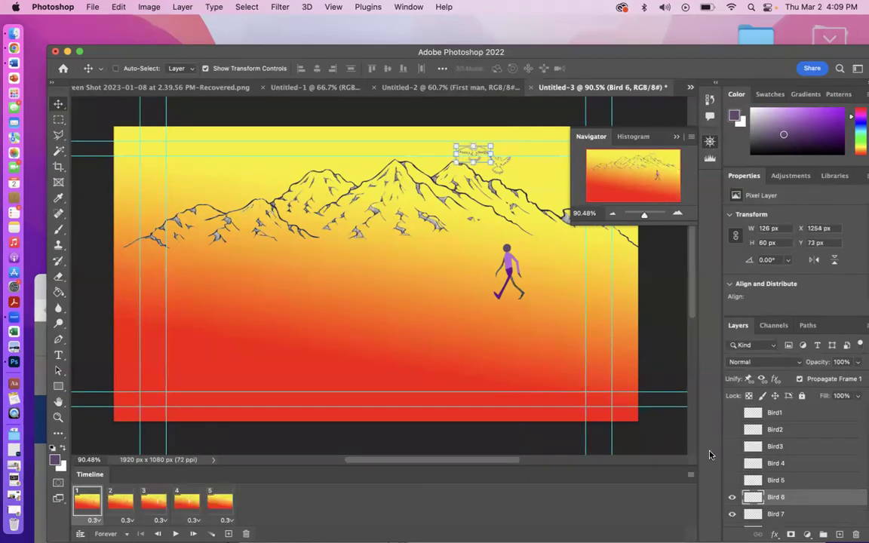
- Show Bird 5 and move it into the sky left of Bird 6, at about X 1105, Y 78 px
{"action": "left_click", "coordinate": [731, 481]}
{"action": "left_click", "coordinate": [788, 481]}
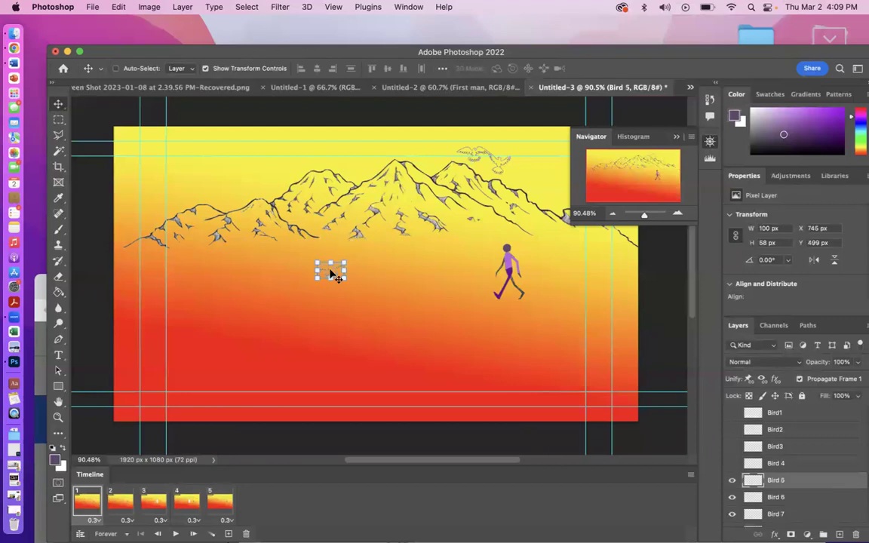
{"action": "left_click_drag", "start_coordinate": [336, 274], "coordinate": [443, 149]}
- Show Bird 4 and move it above the central mountain peak, at about X 992, Y 70 px
{"action": "left_click", "coordinate": [733, 464]}
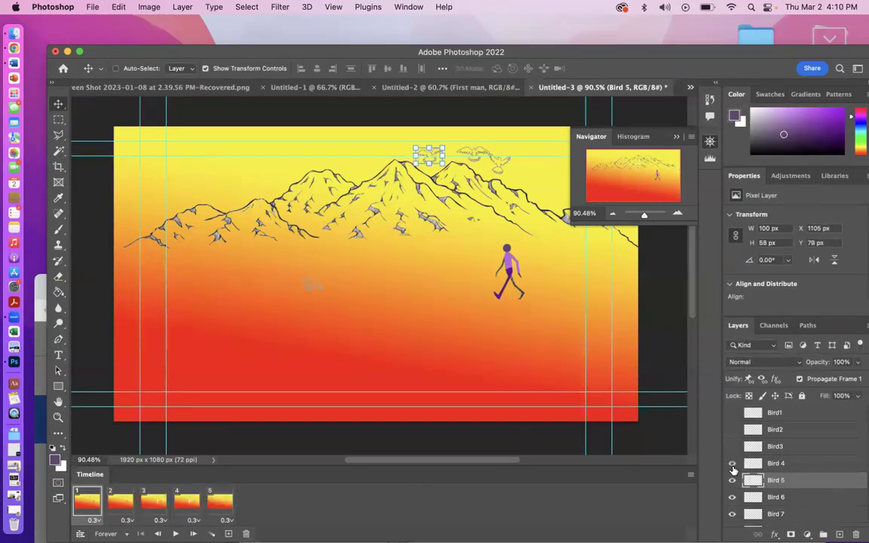
{"action": "left_click", "coordinate": [776, 463]}
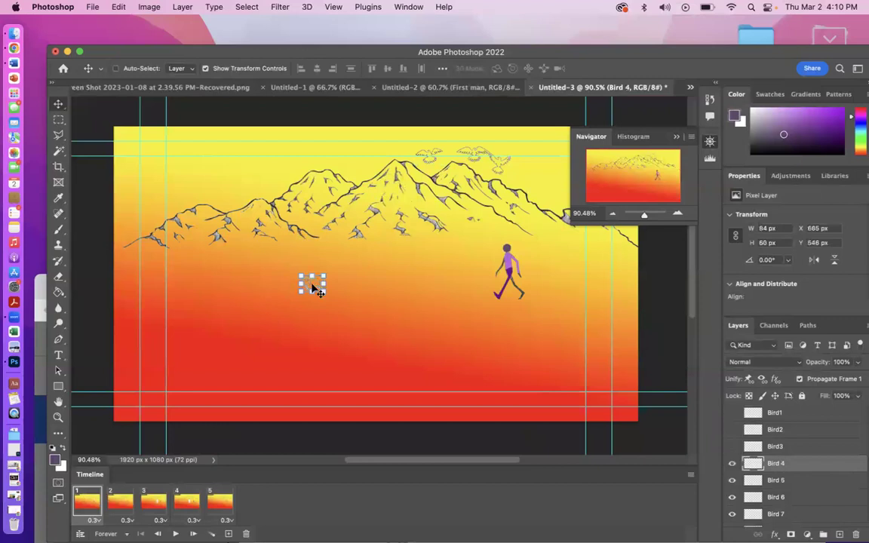
{"action": "left_click_drag", "start_coordinate": [317, 288], "coordinate": [405, 153]}
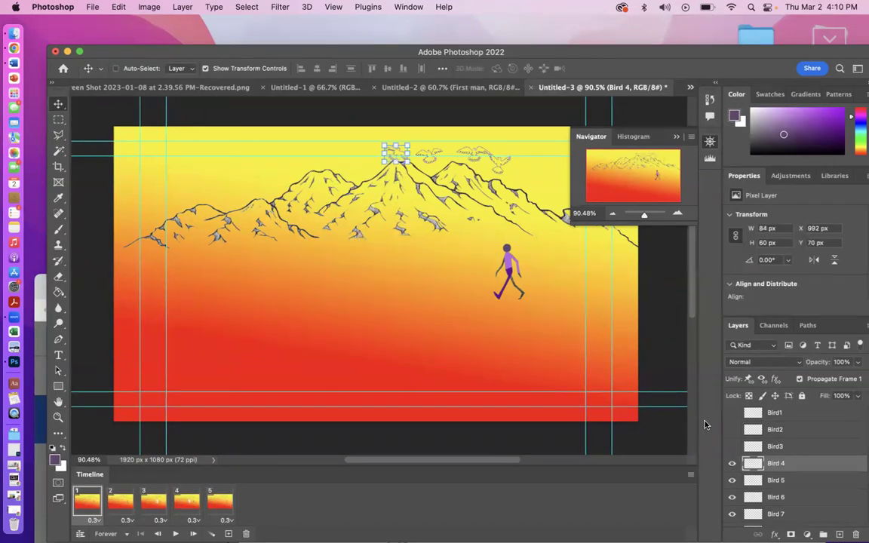
- Show Bird3 and move it into the sky left of the central peak, at about X 886, Y 102 px
{"action": "left_click", "coordinate": [750, 446]}
{"action": "left_click", "coordinate": [732, 447]}
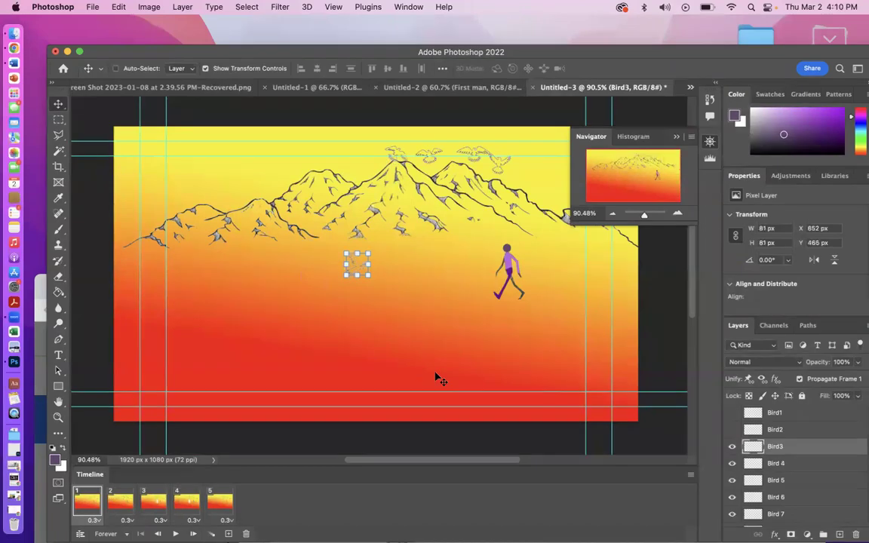
{"action": "left_click_drag", "start_coordinate": [360, 267], "coordinate": [365, 166]}
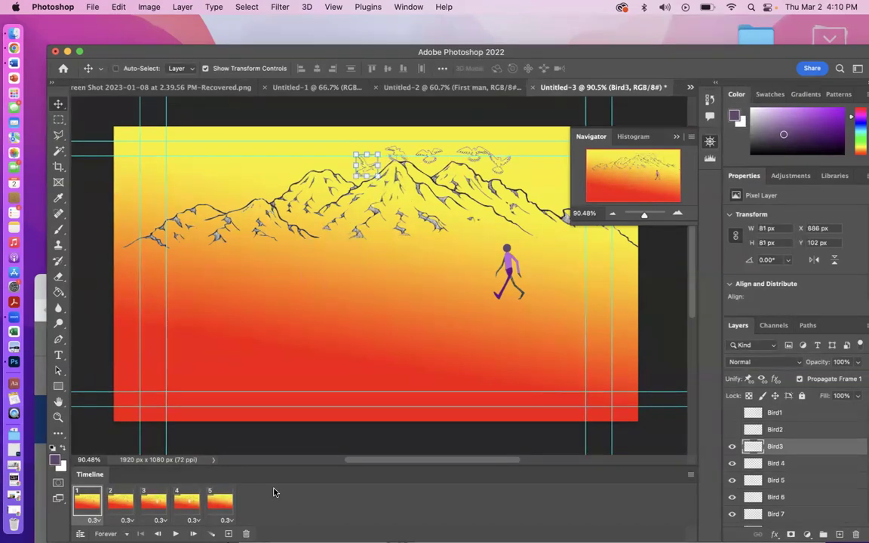
- Turn off the Move tool's transform controls and delete frames 2 to 5 from the animation, keeping only frame 1
{"action": "left_click", "coordinate": [205, 68]}
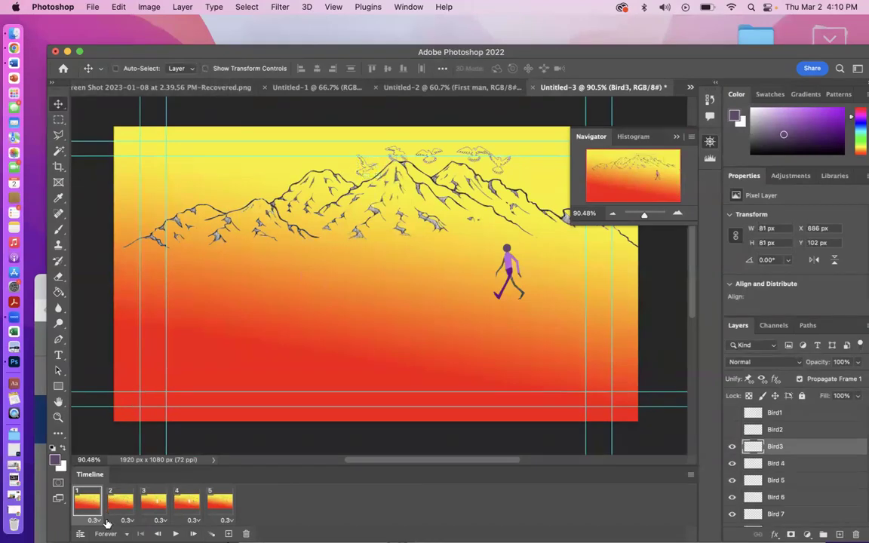
{"action": "left_click", "coordinate": [125, 508]}
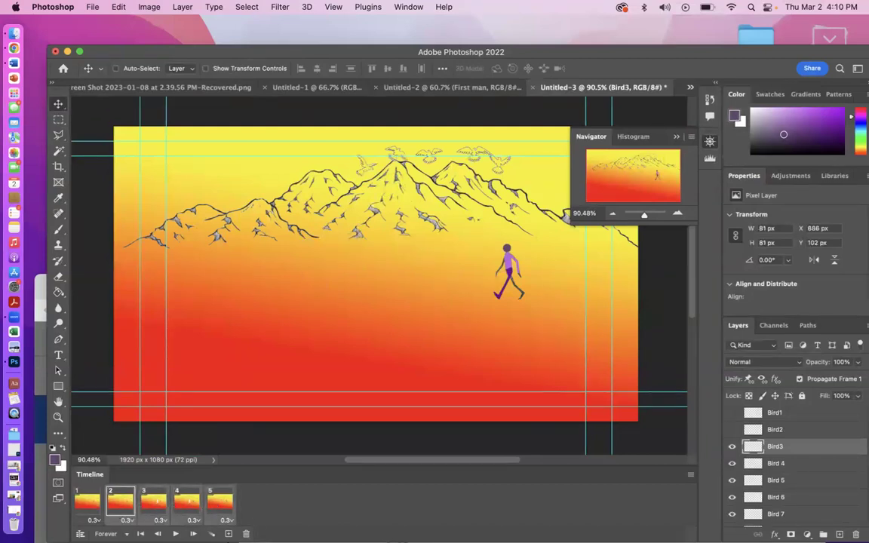
{"action": "left_click", "coordinate": [246, 534]}
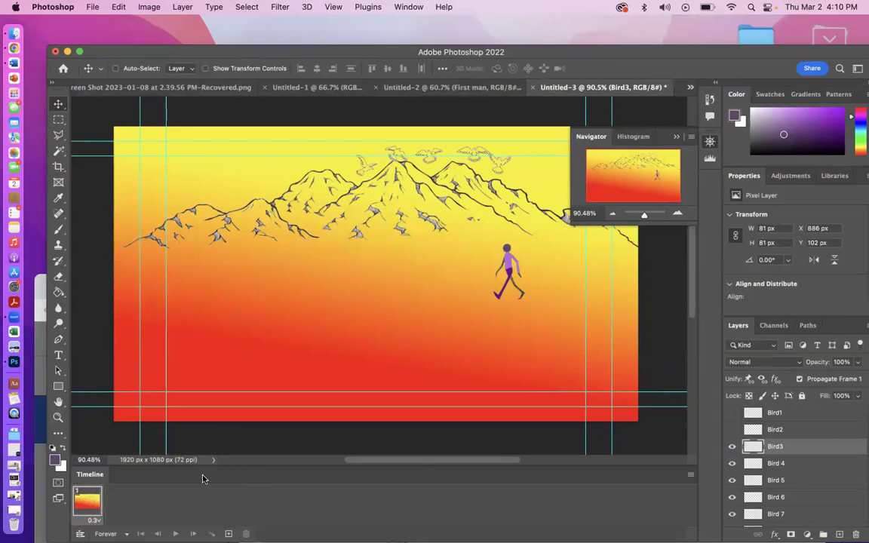
- In frame 1, hide layers Bird3, Bird 4, Bird 5 and Bird 6, keeping only Bird 7 shown with walking figure 1
{"action": "left_click", "coordinate": [731, 447]}
{"action": "left_click", "coordinate": [732, 465]}
{"action": "left_click", "coordinate": [731, 480]}
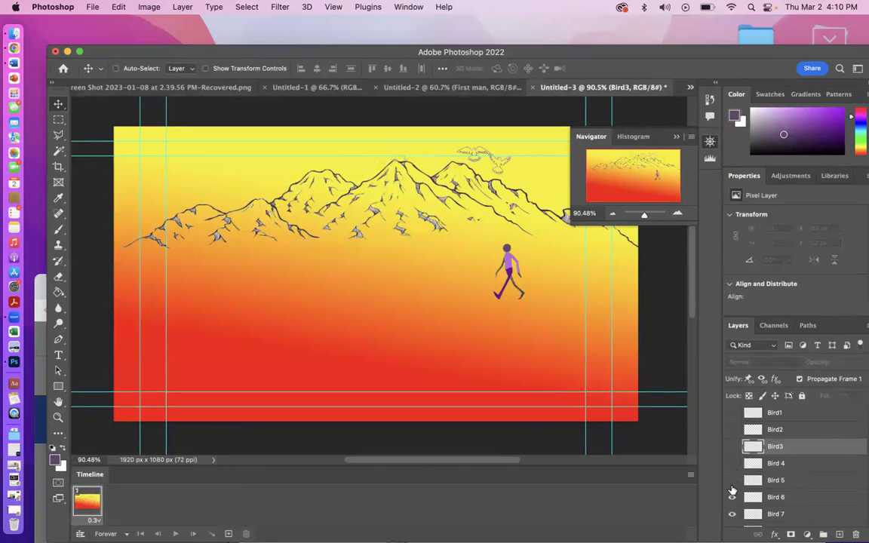
{"action": "left_click", "coordinate": [731, 497]}
{"action": "left_click", "coordinate": [731, 513]}
{"action": "scroll", "coordinate": [733, 491], "scroll_direction": "down", "scroll_amount": 3}
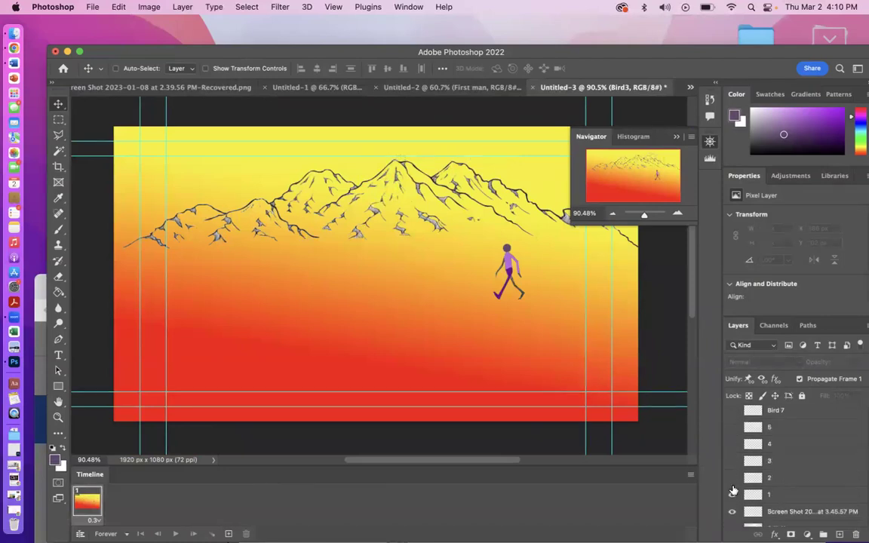
{"action": "scroll", "coordinate": [739, 460], "scroll_direction": "up", "scroll_amount": 3}
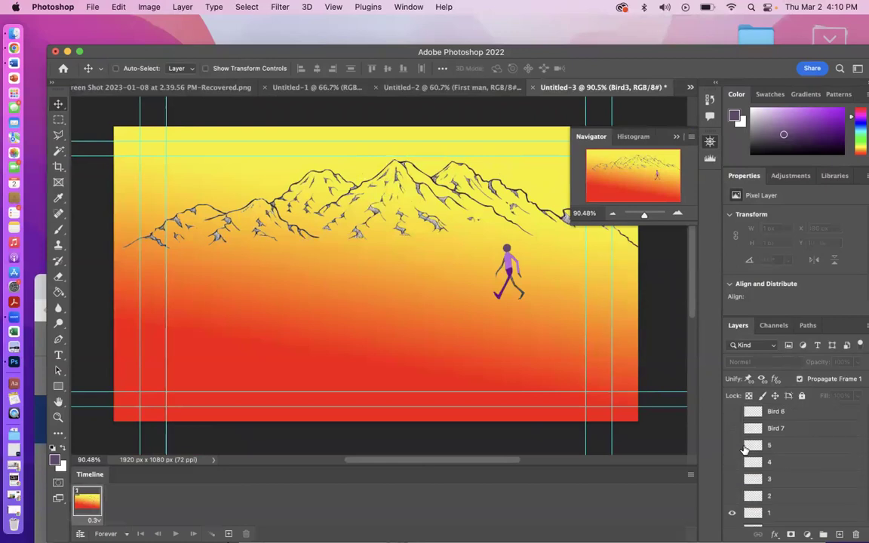
{"action": "left_click", "coordinate": [731, 429]}
- Add animation frame 2 and show walking figure 2 and Bird 6 in place of figure 1 and Bird 7
{"action": "left_click", "coordinate": [228, 534]}
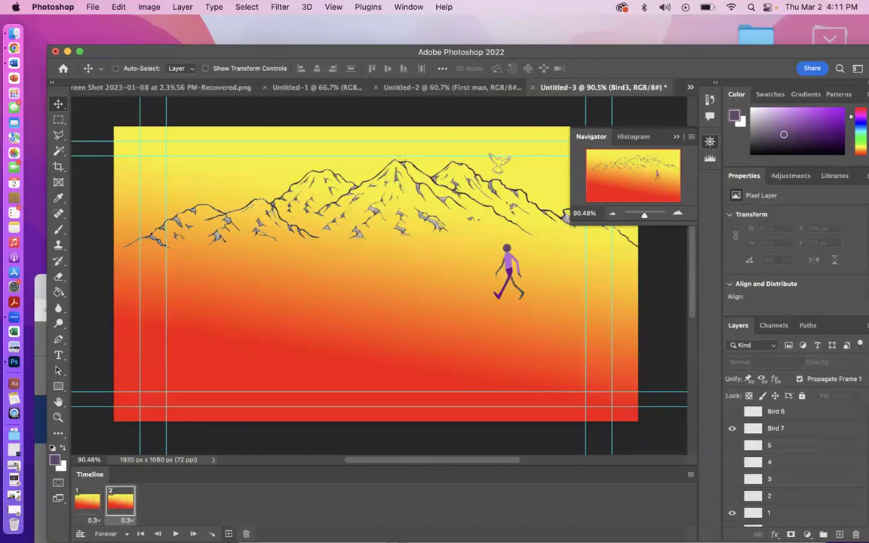
{"action": "left_click", "coordinate": [732, 495]}
{"action": "left_click", "coordinate": [732, 513]}
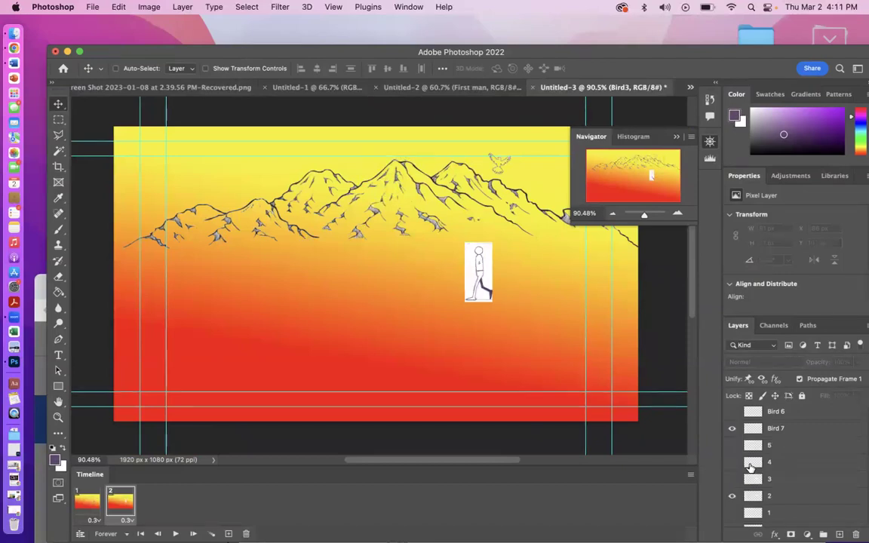
{"action": "left_click", "coordinate": [731, 411]}
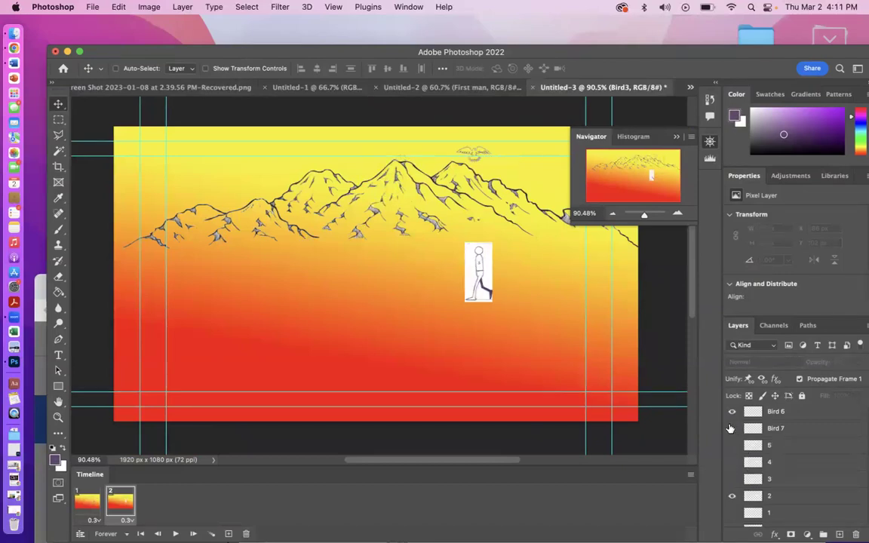
- Add animation frame 3 and show walking figure 3 and Bird 5 in place of figure 2 and Bird 6
{"action": "scroll", "coordinate": [751, 427], "scroll_direction": "up", "scroll_amount": 2}
{"action": "scroll", "coordinate": [750, 428], "scroll_direction": "up", "scroll_amount": 1}
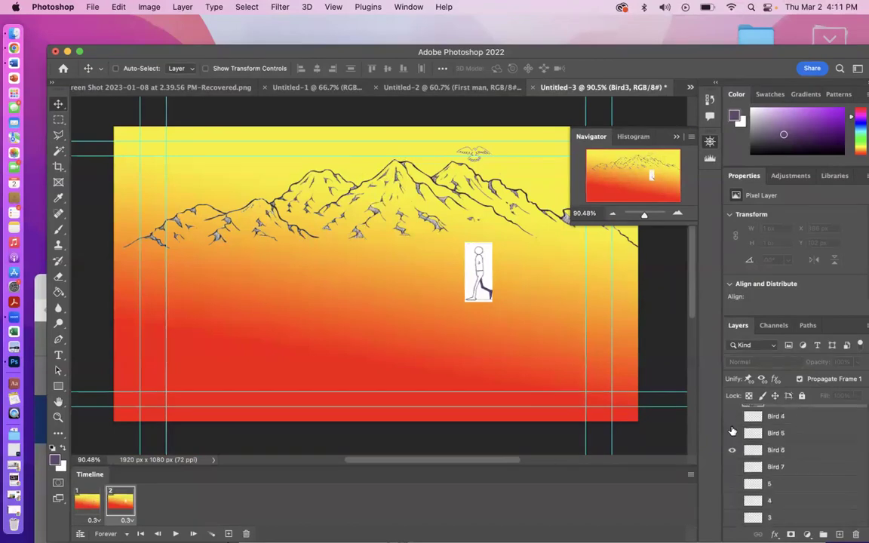
{"action": "left_click", "coordinate": [228, 533]}
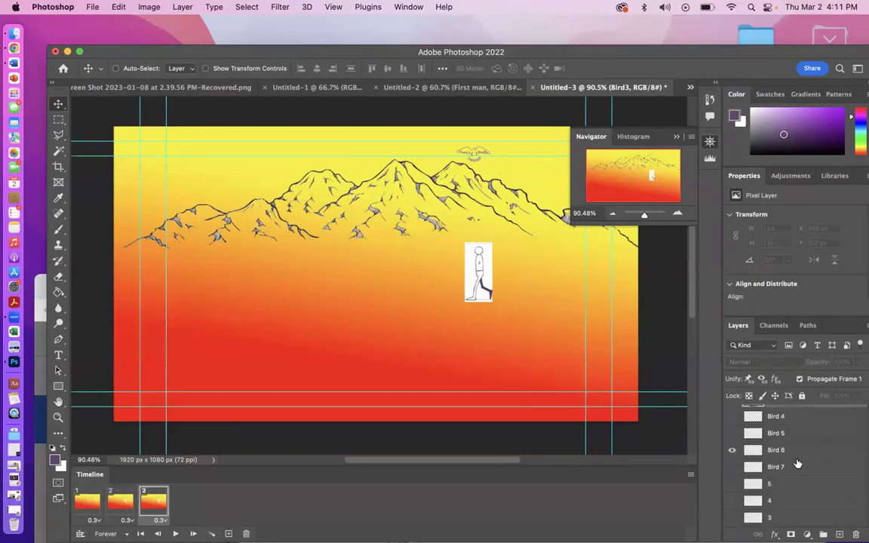
{"action": "scroll", "coordinate": [796, 463], "scroll_direction": "down", "scroll_amount": 4}
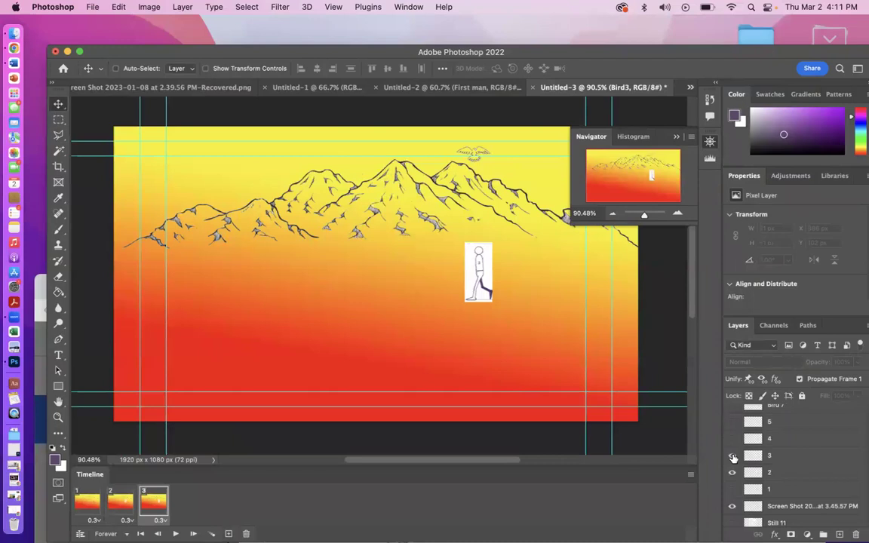
{"action": "left_click", "coordinate": [733, 456]}
{"action": "left_click", "coordinate": [733, 473]}
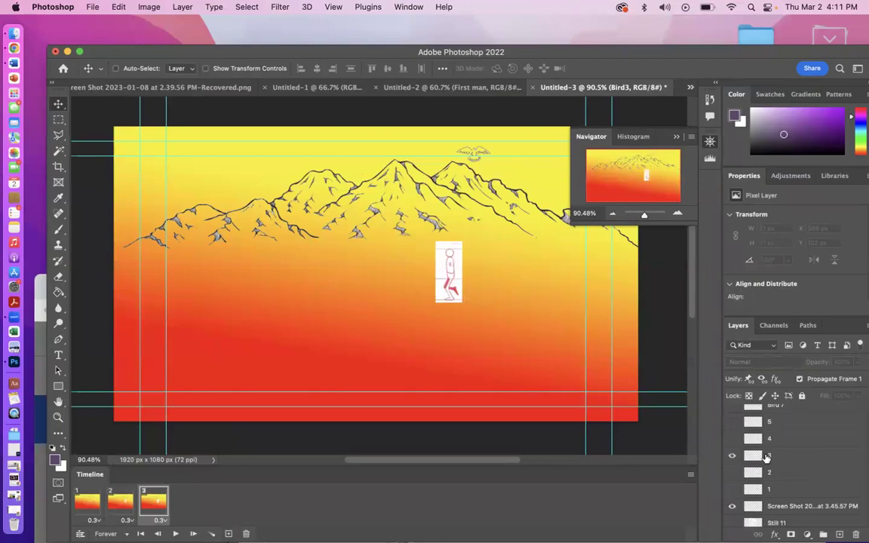
{"action": "scroll", "coordinate": [767, 458], "scroll_direction": "up", "scroll_amount": 5}
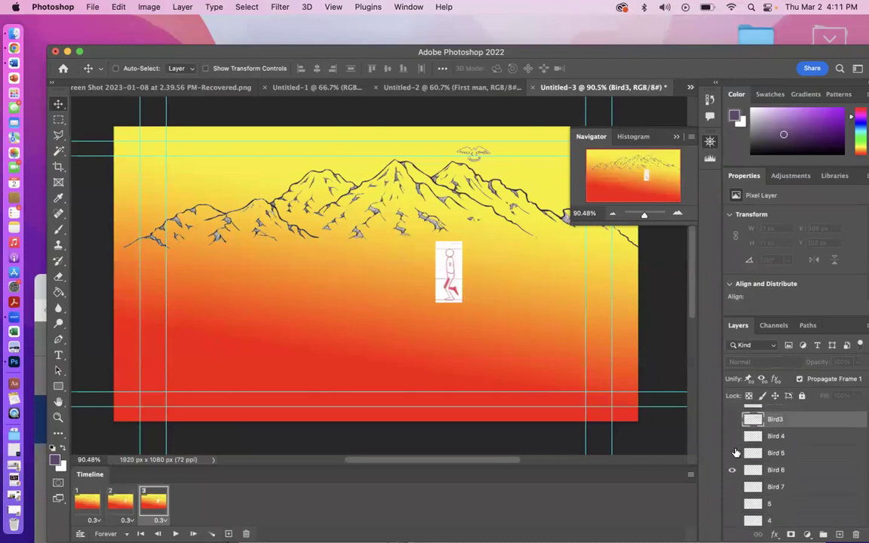
{"action": "left_click", "coordinate": [733, 453]}
{"action": "left_click", "coordinate": [733, 470]}
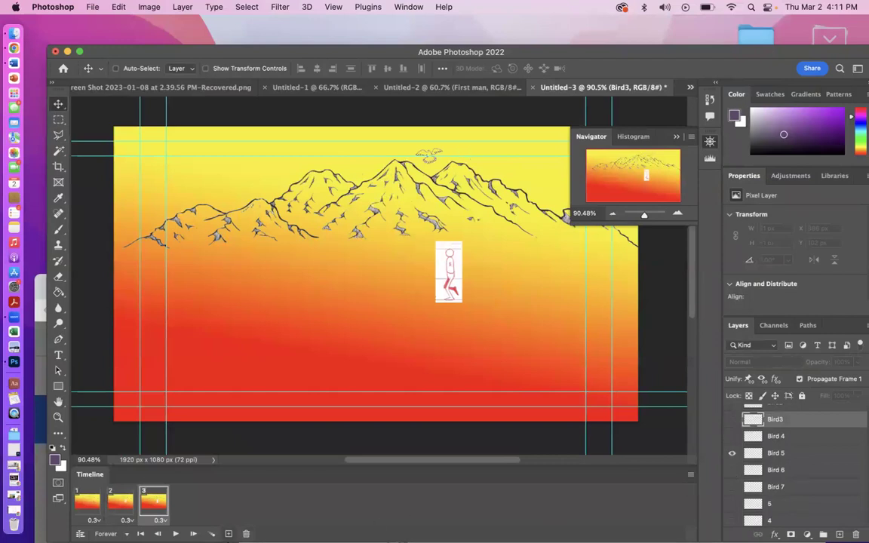
- Add animation frame 4 and show walking figure 4 and Bird 4 in place of figure 3 and Bird 5
{"action": "left_click", "coordinate": [229, 533]}
{"action": "scroll", "coordinate": [764, 472], "scroll_direction": "down", "scroll_amount": 3}
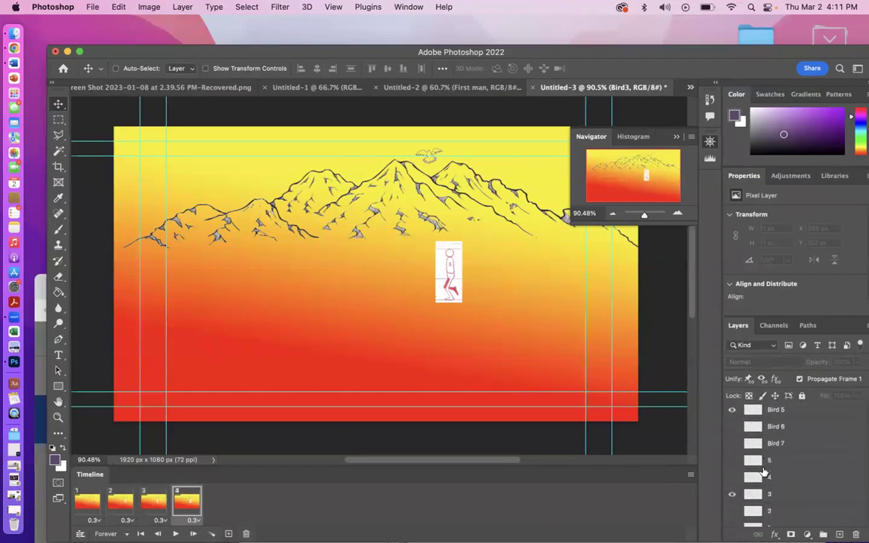
{"action": "left_click", "coordinate": [731, 477]}
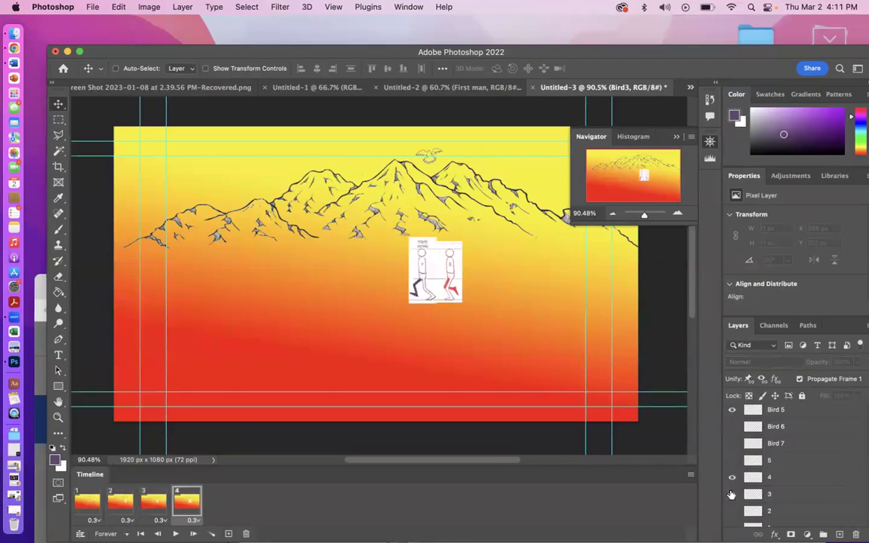
{"action": "left_click", "coordinate": [731, 494]}
{"action": "scroll", "coordinate": [788, 433], "scroll_direction": "up", "scroll_amount": 3}
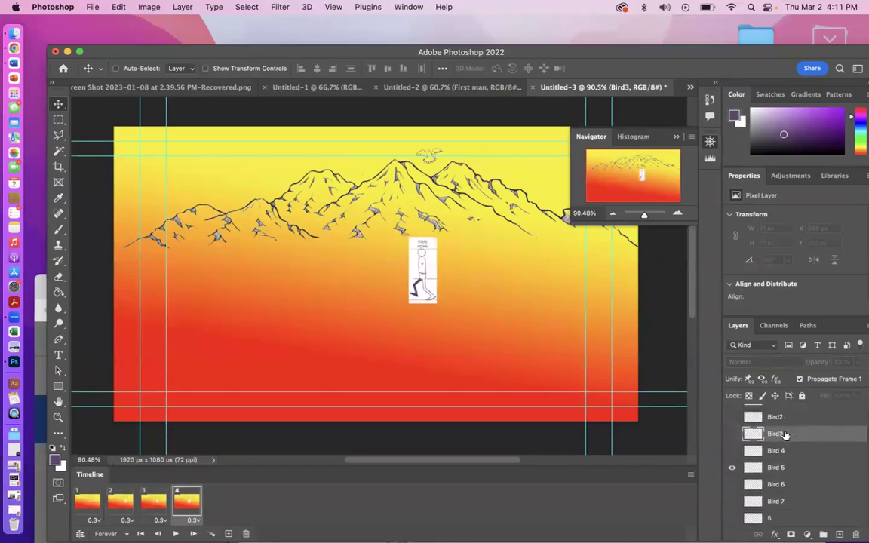
{"action": "left_click", "coordinate": [732, 452]}
{"action": "left_click", "coordinate": [732, 468]}
- Add animation frame 5 and show walking figure 5 and Bird3 in place of figure 4 and Bird 4
{"action": "left_click", "coordinate": [228, 533]}
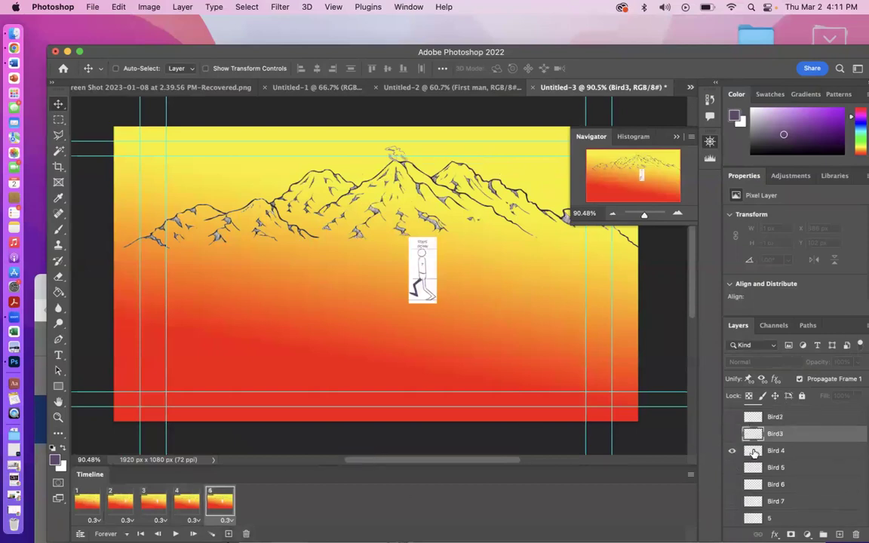
{"action": "scroll", "coordinate": [755, 452], "scroll_direction": "down", "scroll_amount": 2}
{"action": "left_click", "coordinate": [734, 481]}
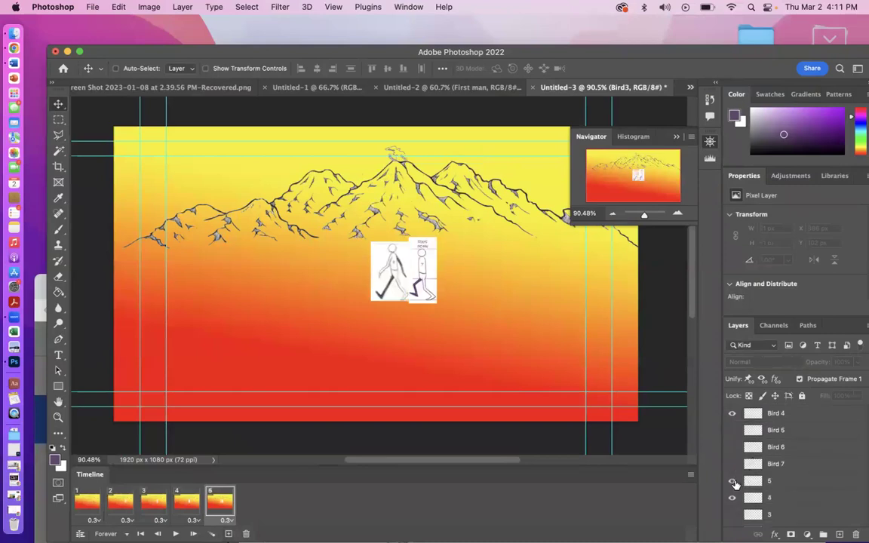
{"action": "left_click", "coordinate": [733, 481]}
{"action": "scroll", "coordinate": [792, 437], "scroll_direction": "up", "scroll_amount": 3}
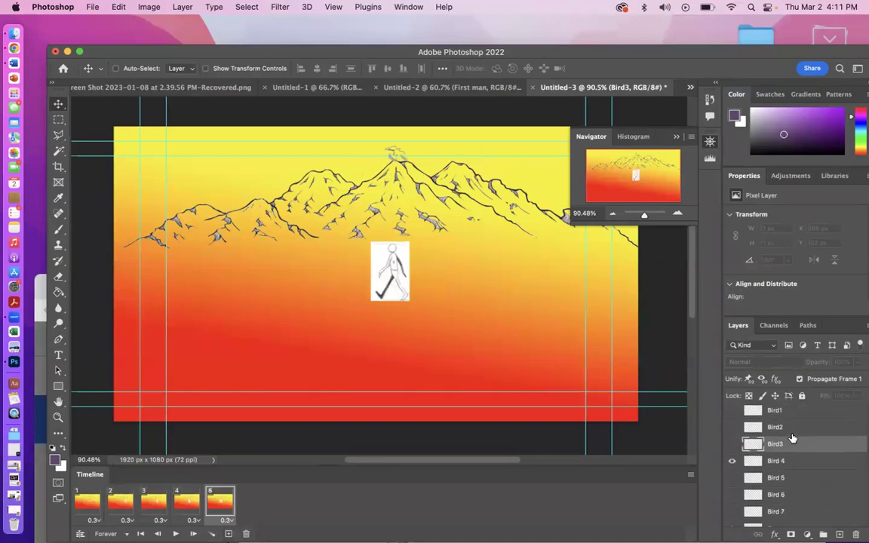
{"action": "left_click", "coordinate": [732, 443]}
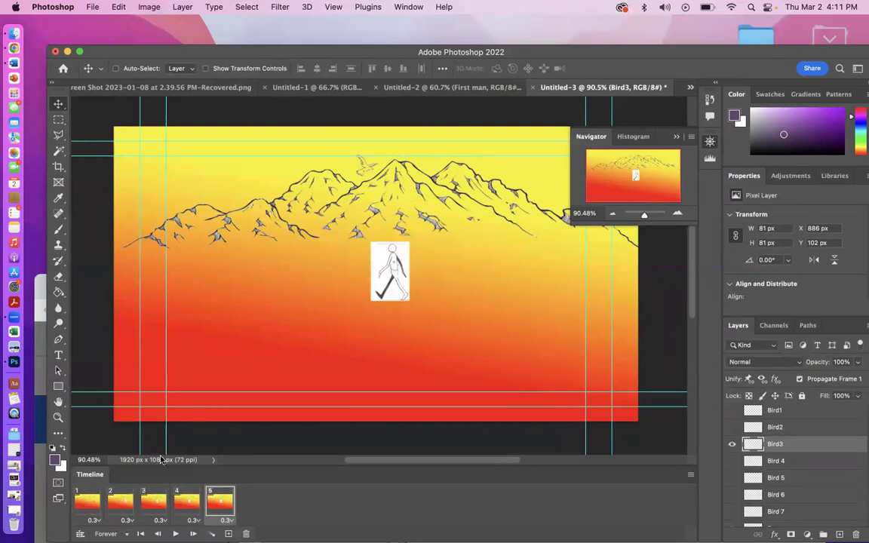
- Play the five-frame animation from frame 1 to preview the walking man and flying bird, and stop playback
{"action": "left_click", "coordinate": [89, 509]}
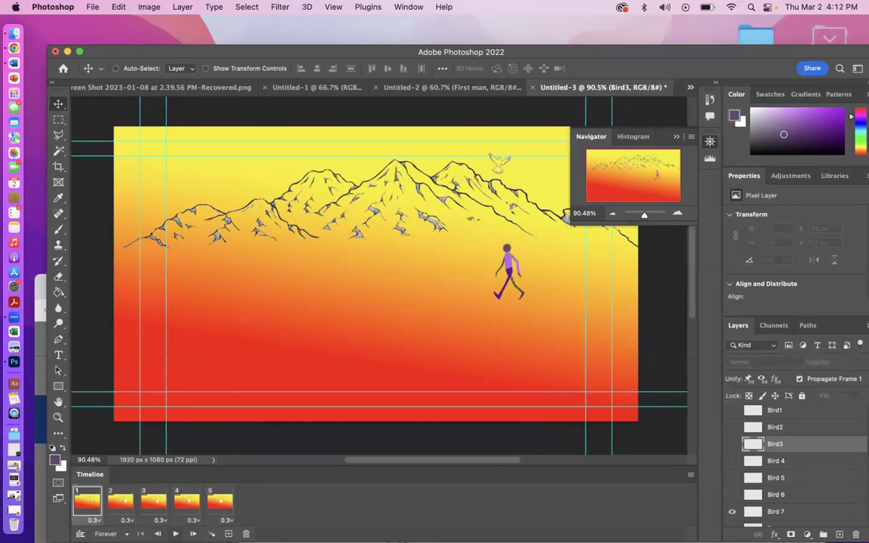
{"action": "left_click", "coordinate": [175, 533]}
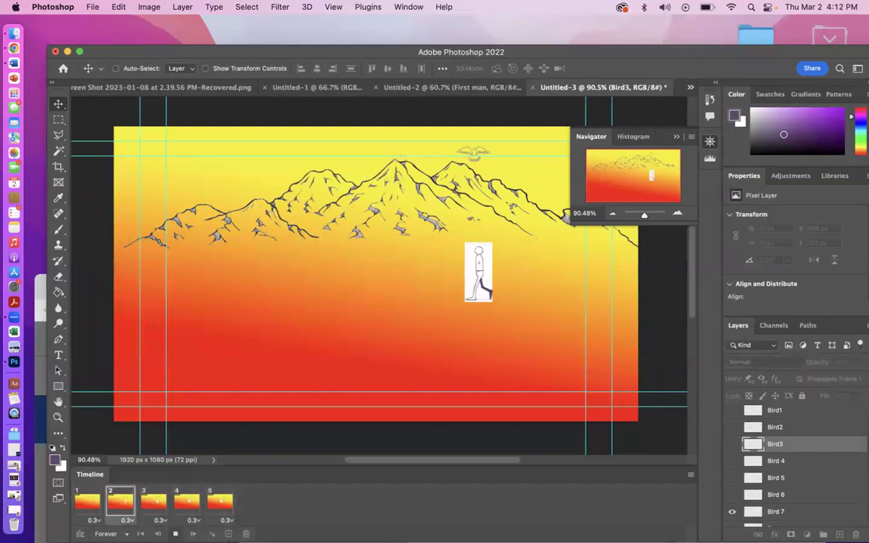
{"action": "key", "text": "space"}
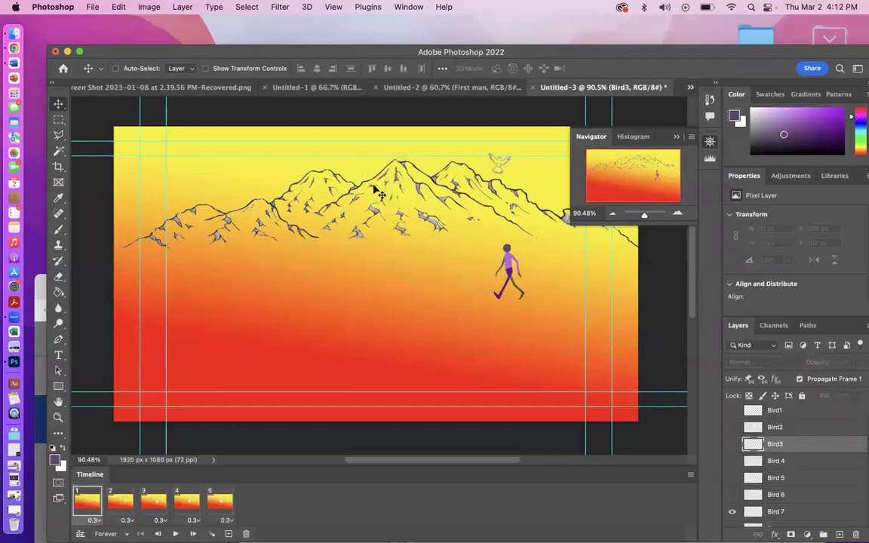
- Review the Render Video export settings for the animation and close the dialog without rendering
{"action": "left_click", "coordinate": [94, 6]}
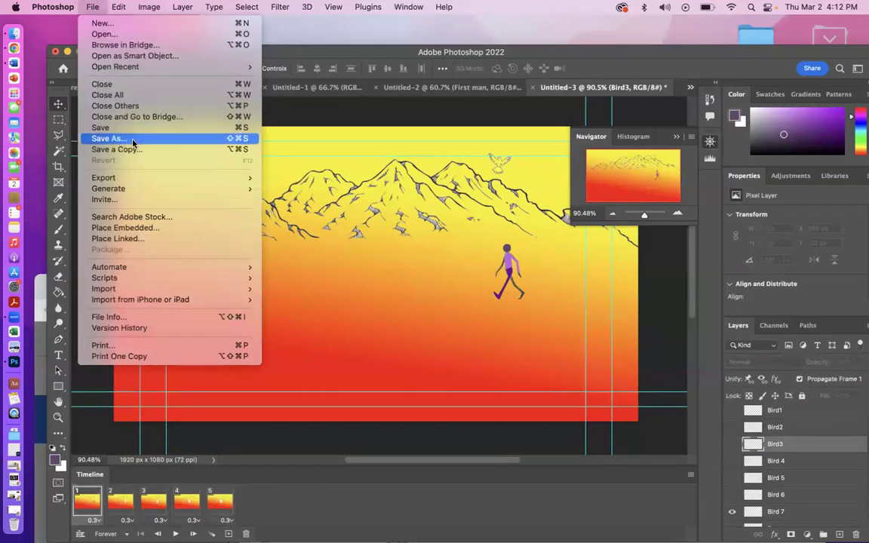
{"action": "mouse_move", "coordinate": [144, 179]}
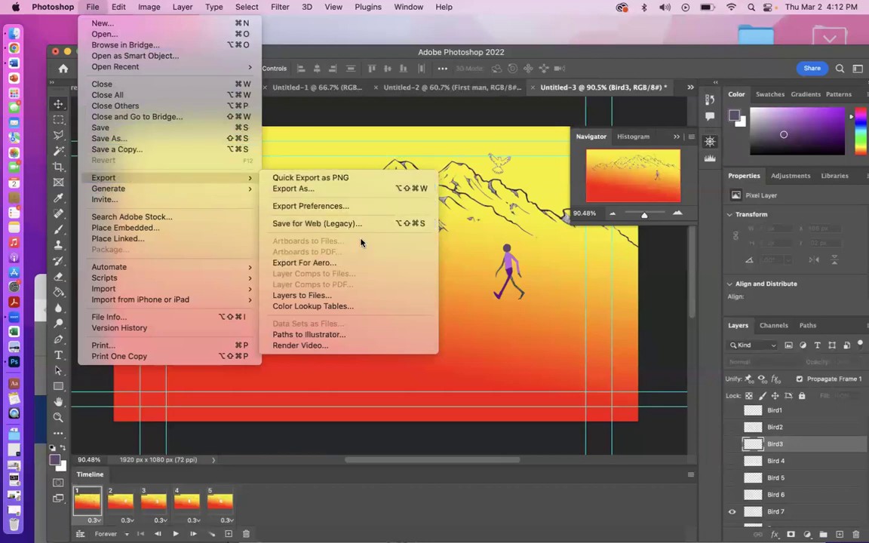
{"action": "left_click", "coordinate": [350, 346]}
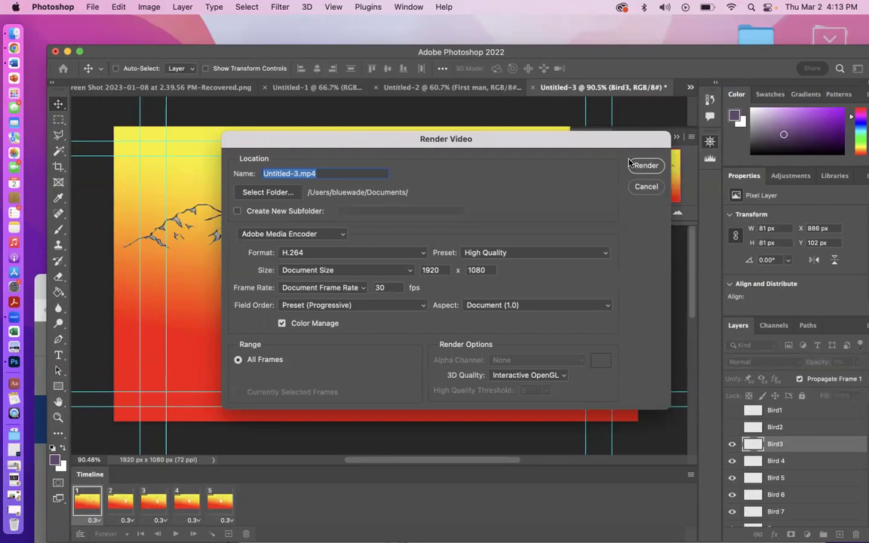
{"action": "left_click", "coordinate": [638, 187]}
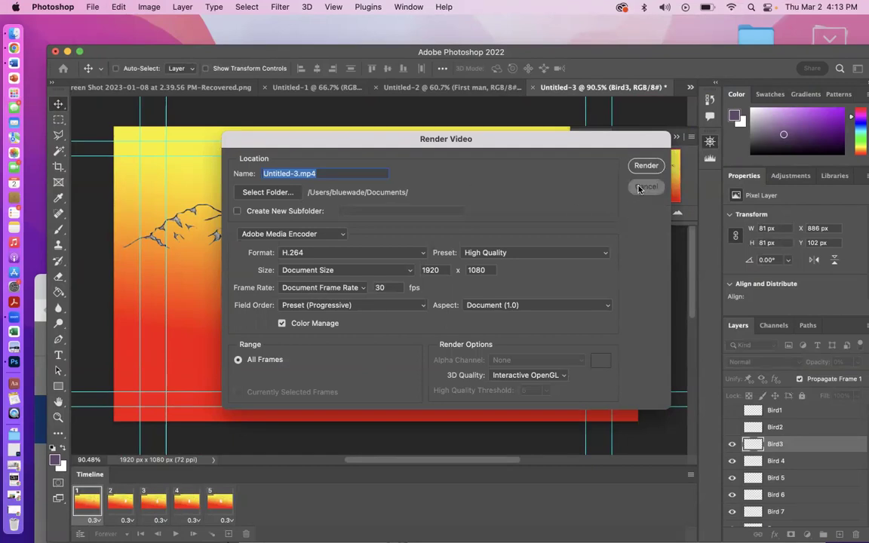